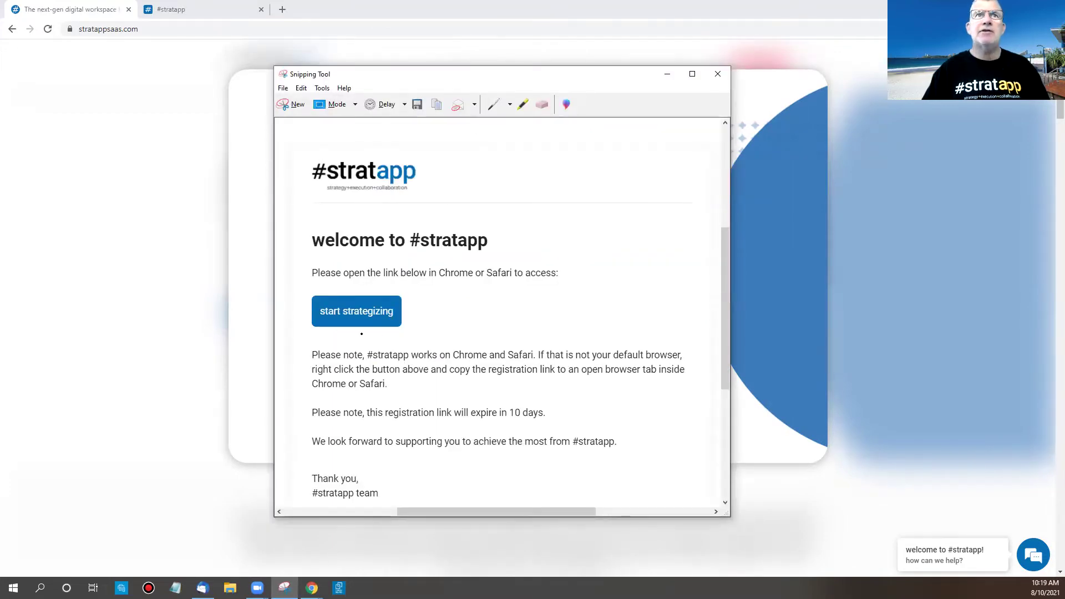
# Register the organization as ROE, filling in the first and last name with the saved details, and submit the form.
pyautogui.click(215, 9)
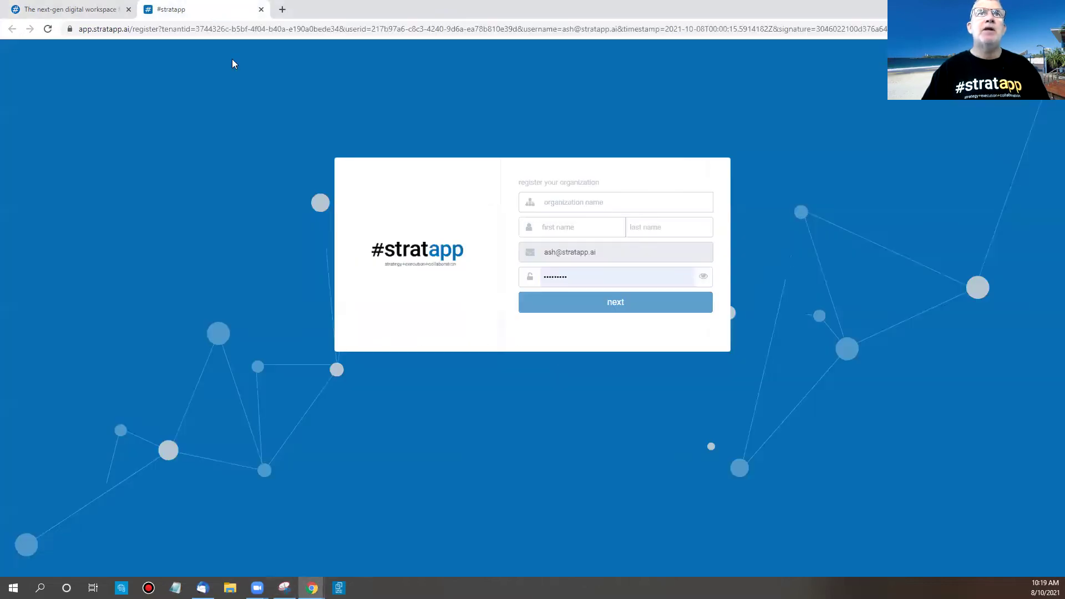
pyautogui.click(596, 202)
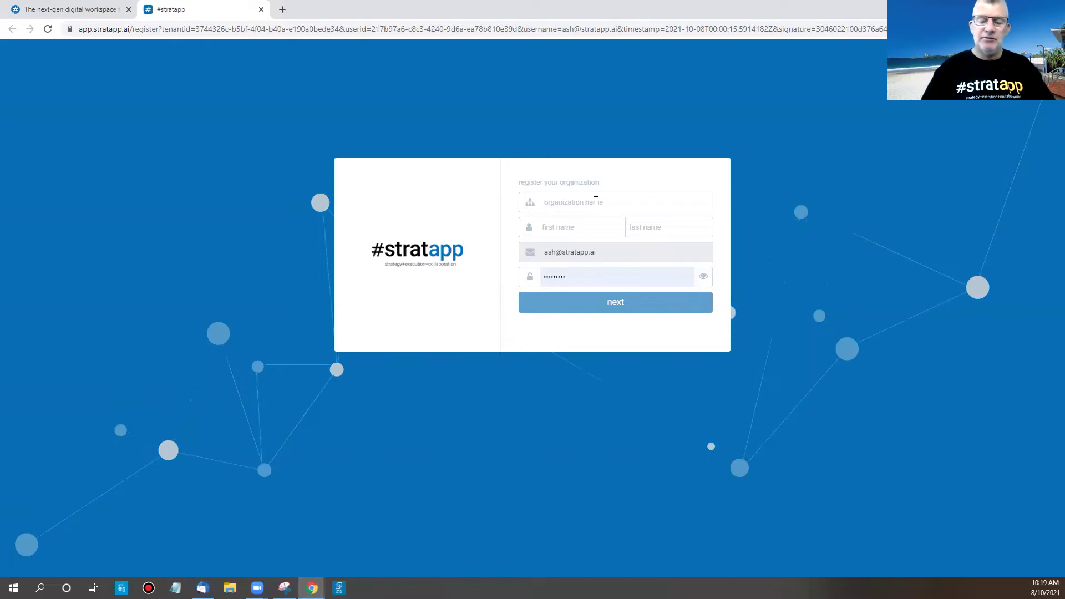
pyautogui.write('ROE')
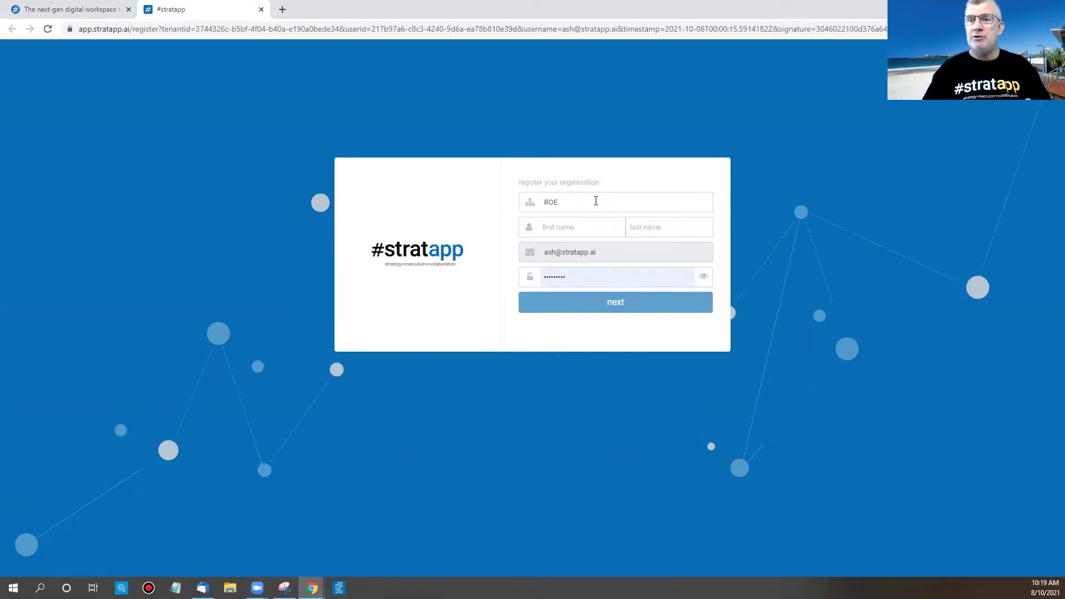
pyautogui.click(586, 233)
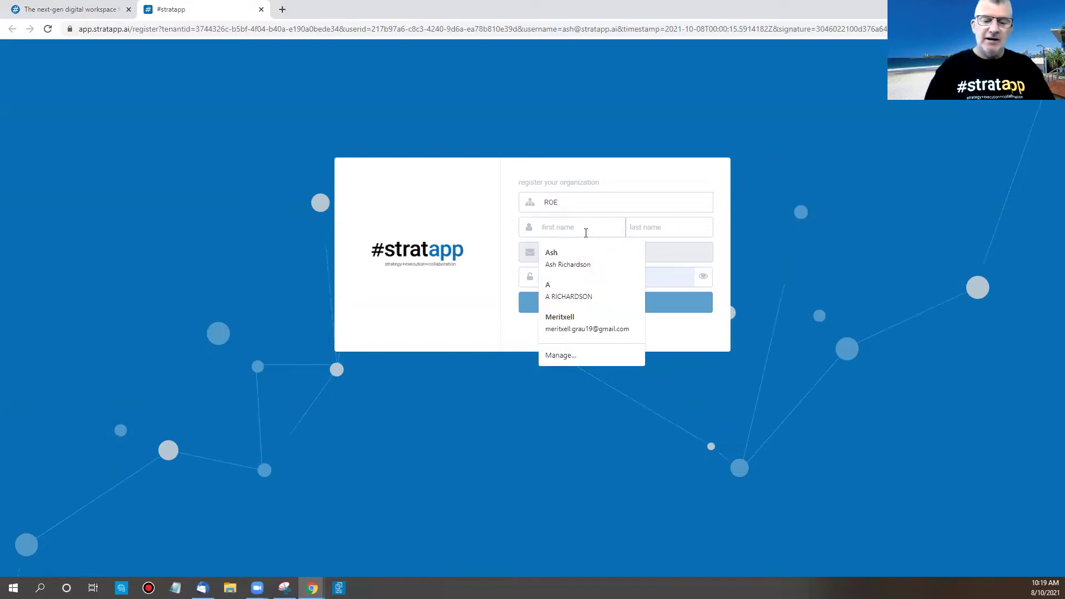
pyautogui.click(559, 258)
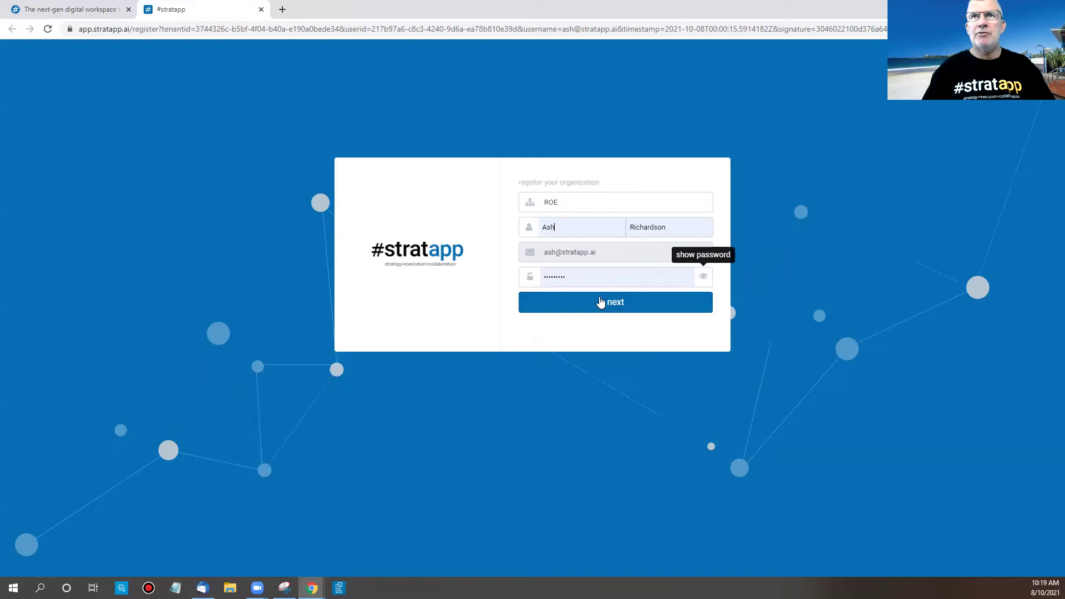
pyautogui.click(616, 308)
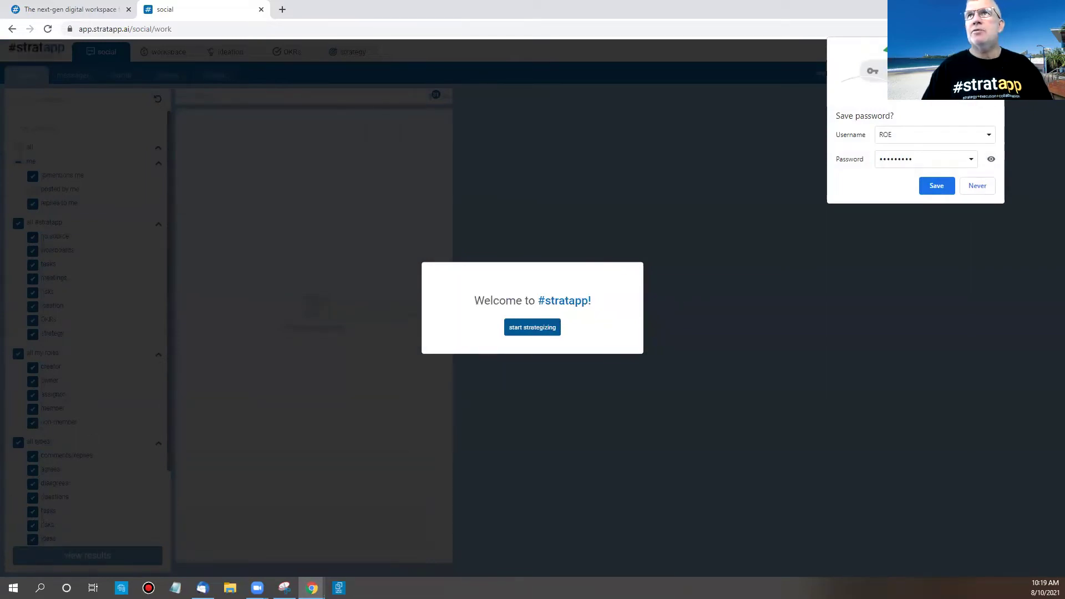
# Decline saving the password in the browser and add the recommended support user to the organization as an admin.
pyautogui.click(977, 185)
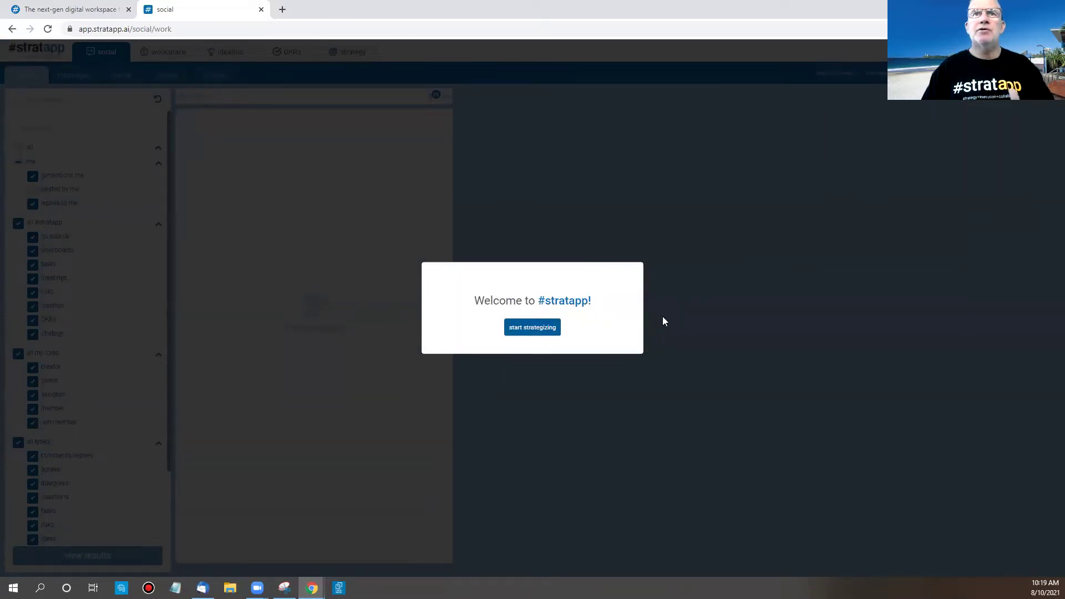
pyautogui.click(530, 330)
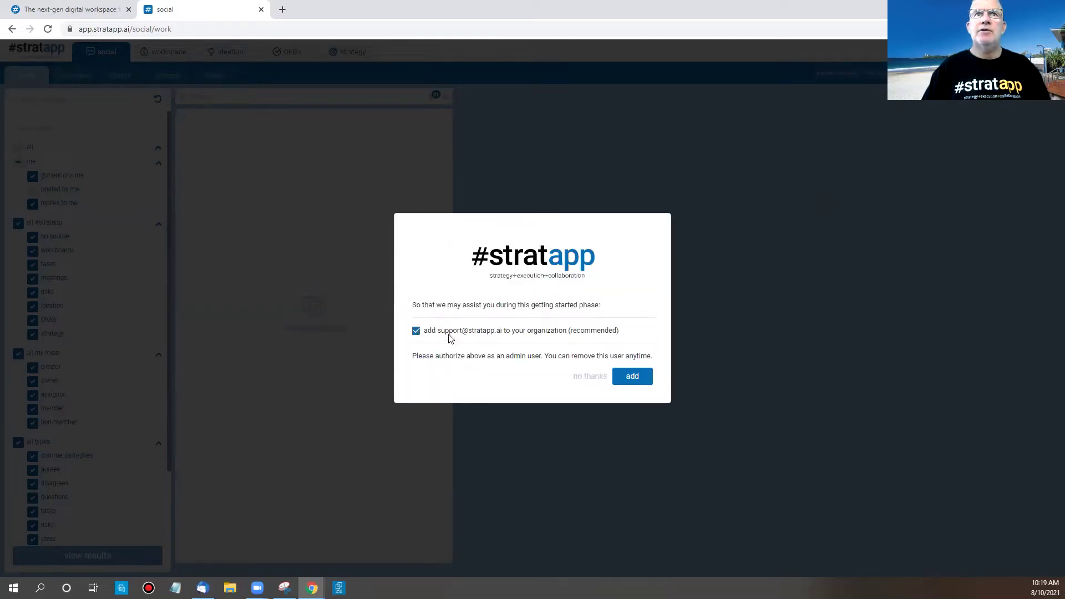
pyautogui.click(637, 378)
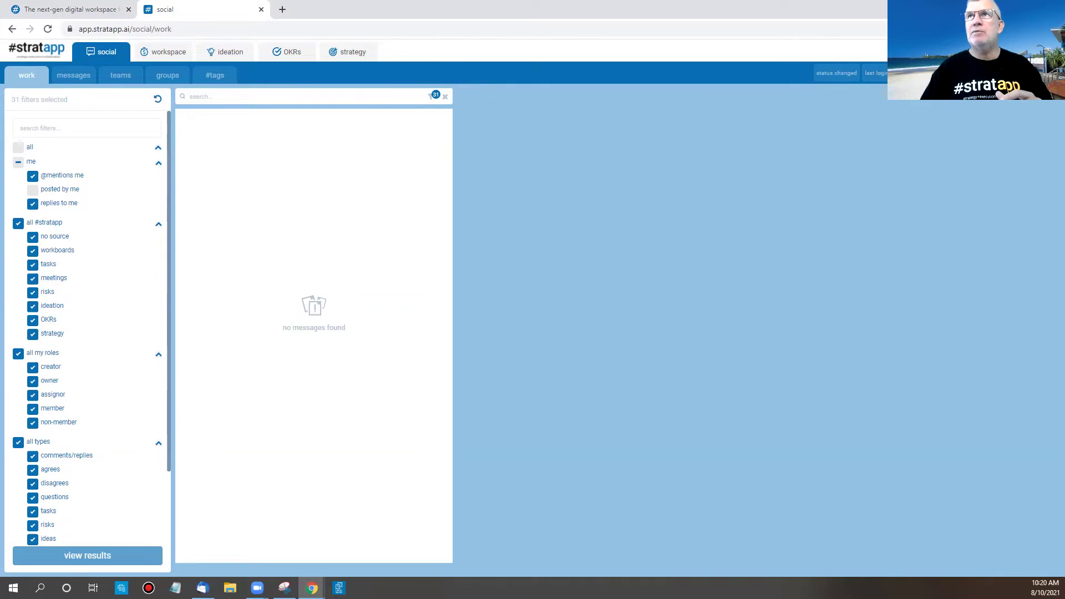
# Look over the organization's account settings, including the company logo update dialog, and close them without changes.
pyautogui.click(1047, 52)
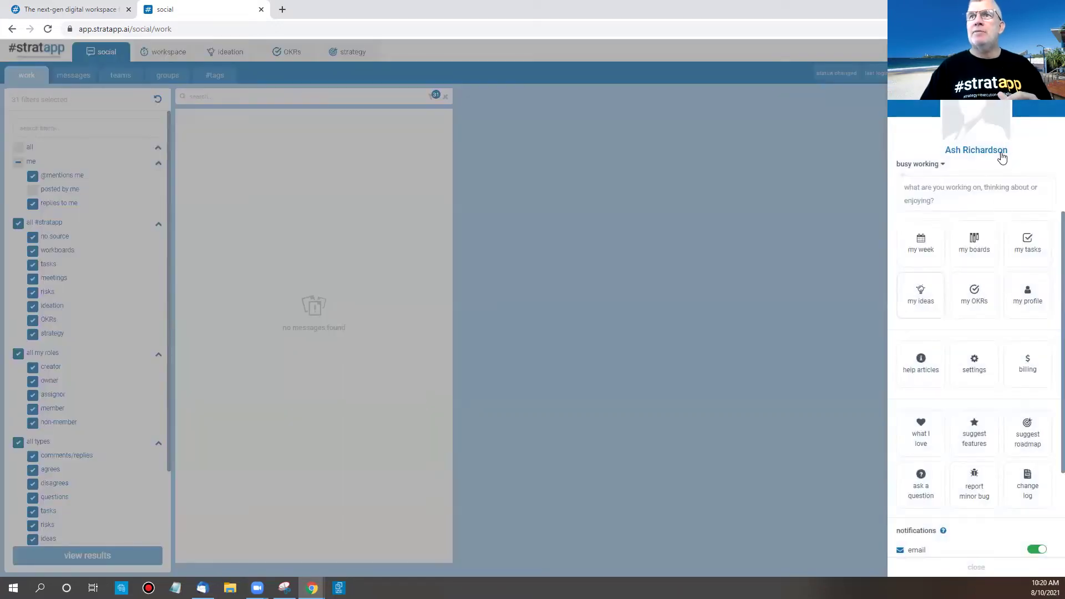
pyautogui.click(976, 365)
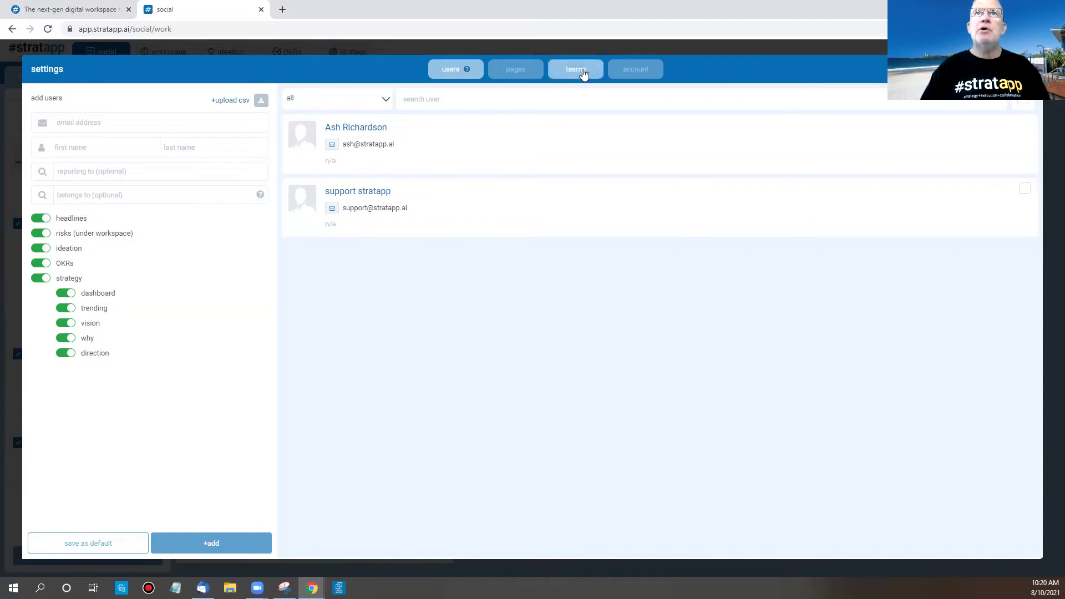
pyautogui.click(635, 70)
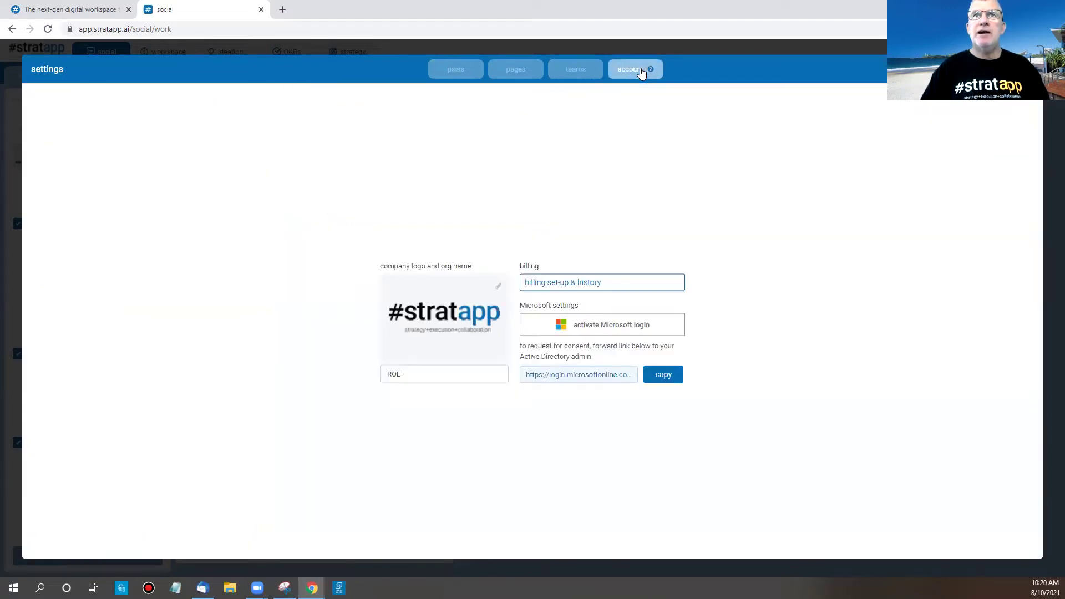
pyautogui.click(499, 290)
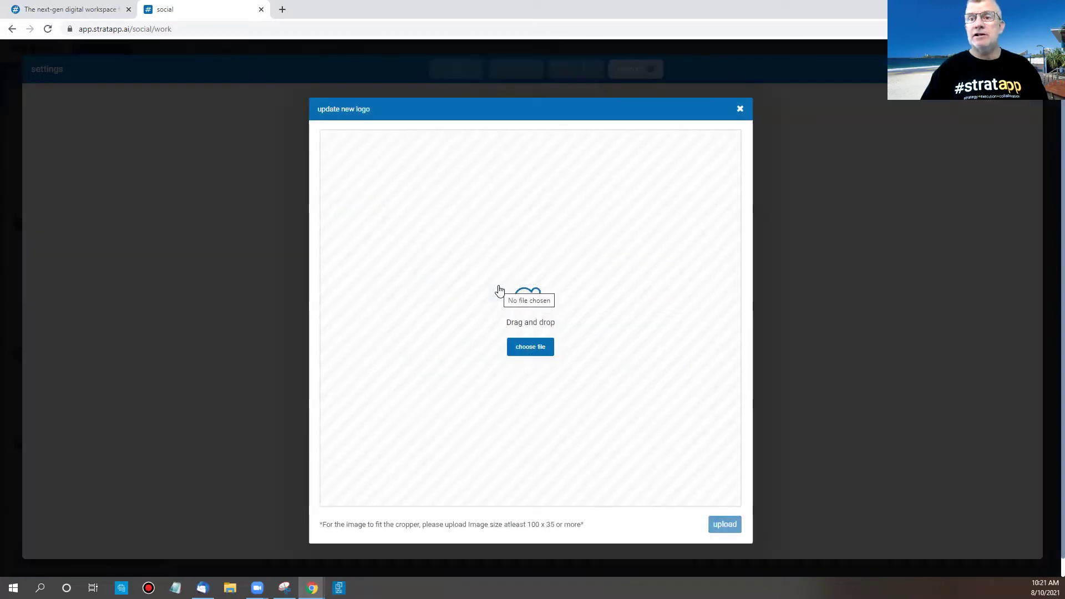
pyautogui.click(740, 109)
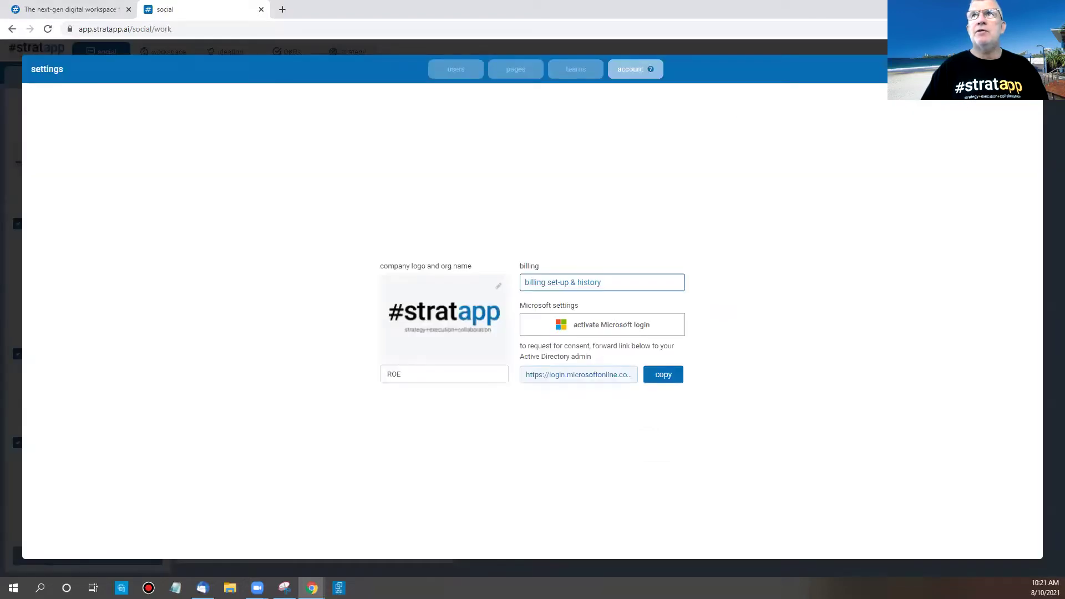
pyautogui.press('Escape')
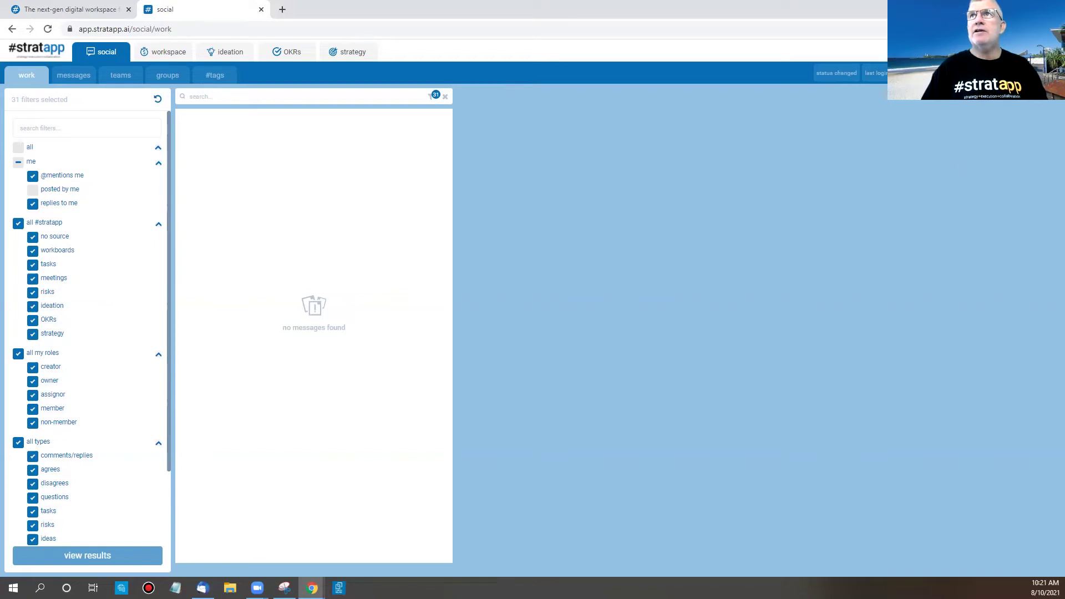
# View the signed-in user's own profile page and return to the social page.
pyautogui.click(1047, 51)
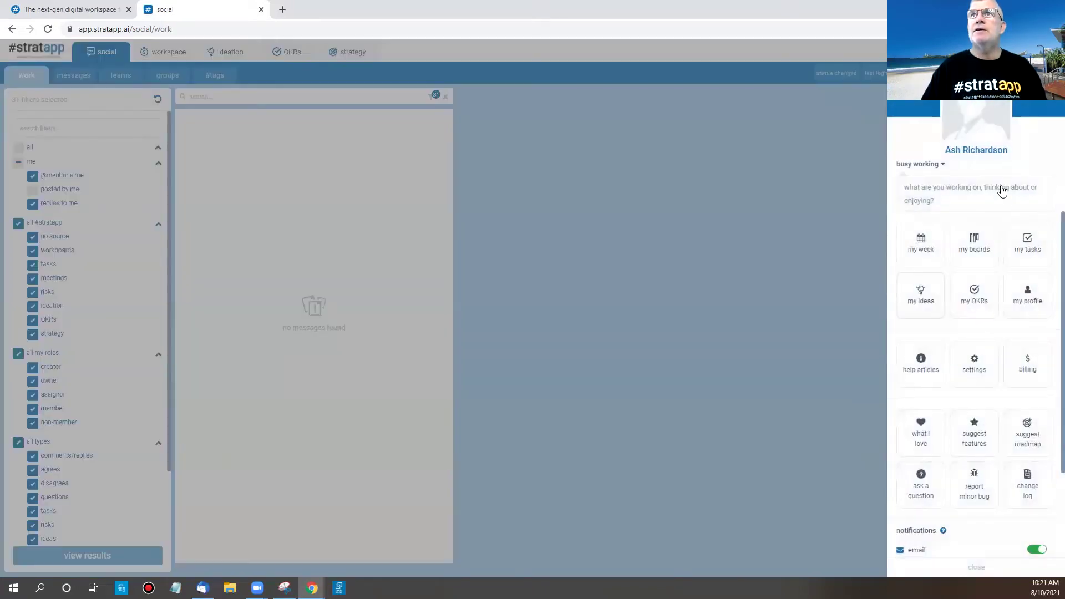
pyautogui.click(976, 127)
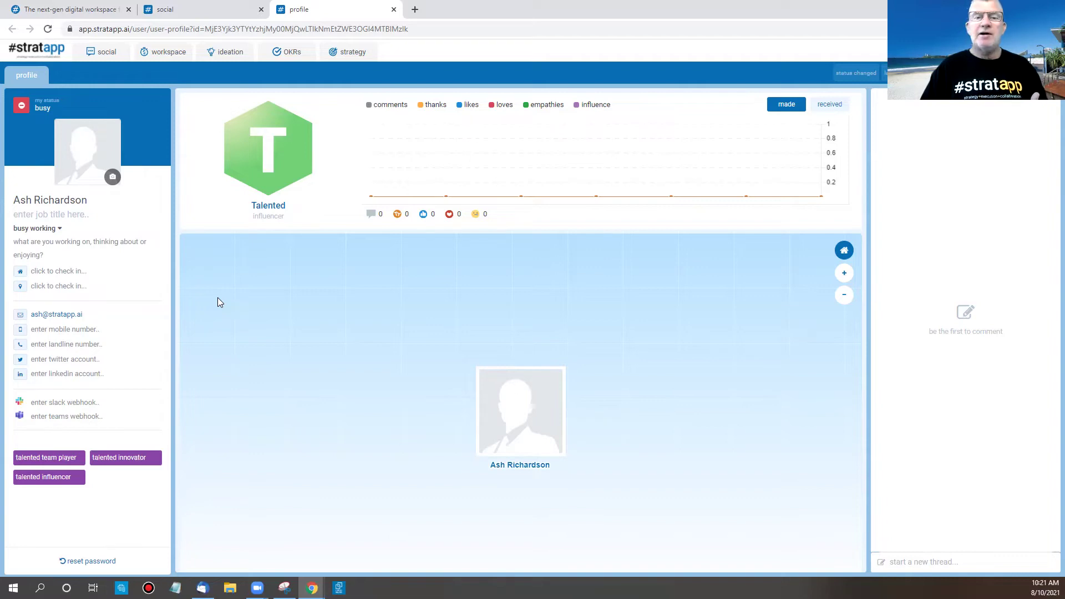
pyautogui.click(202, 6)
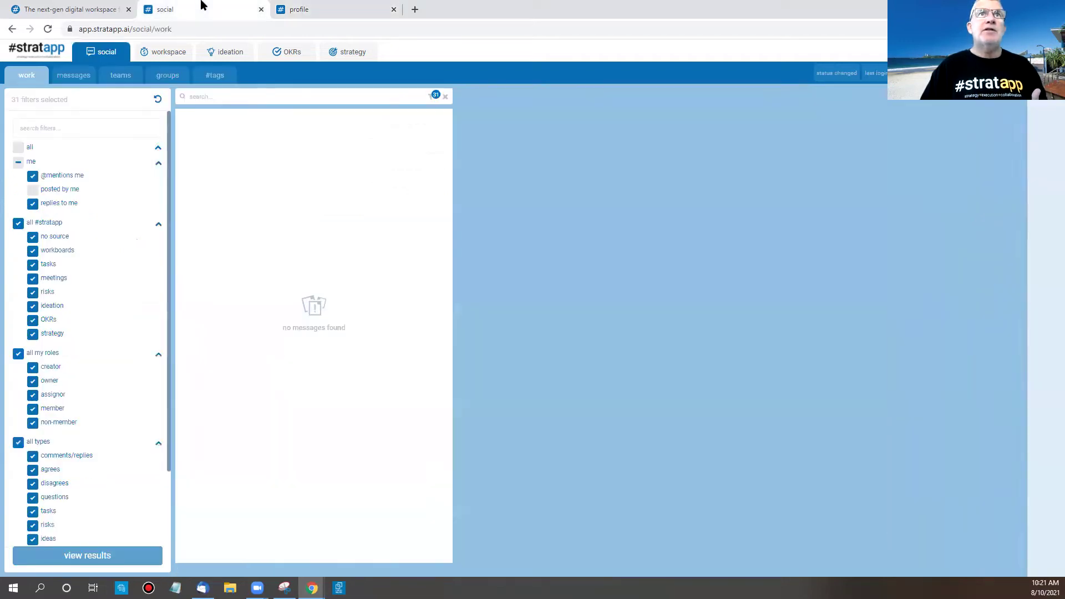
# Create a top-level goal titled "launch a consumer seafood brand" in the strategy plan and save it.
pyautogui.click(351, 52)
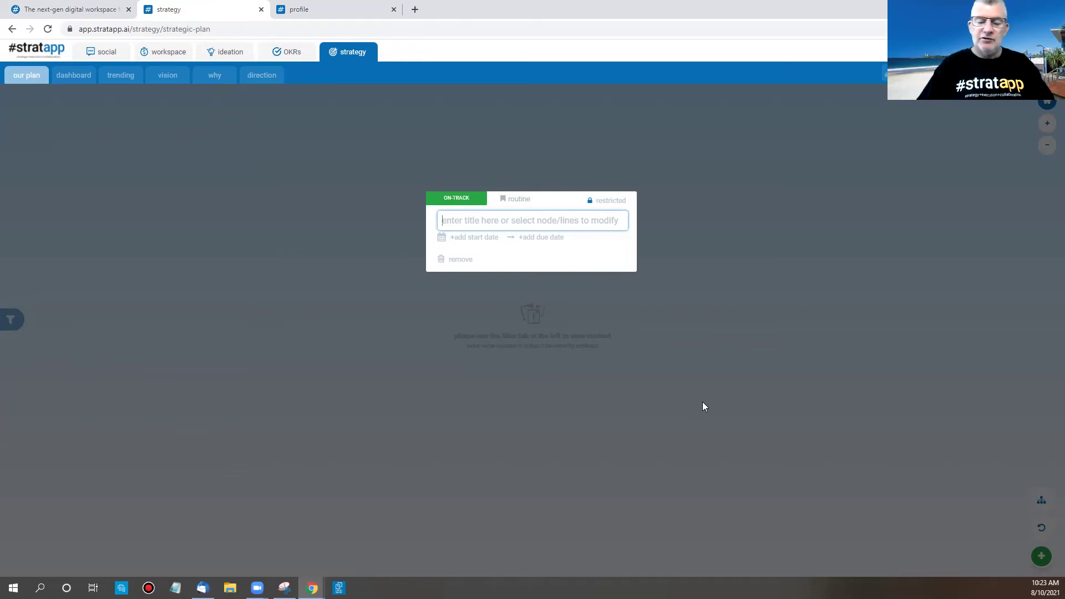
pyautogui.write('laucn a')
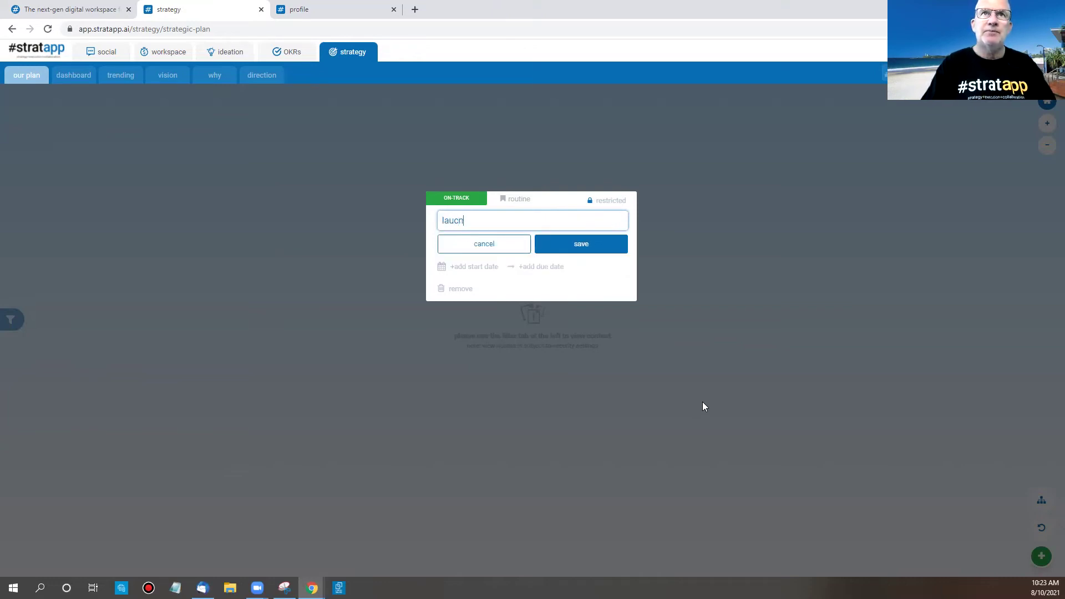
pyautogui.press('BackSpace')
pyautogui.press('BackSpace')
pyautogui.press('BackSpace')
pyautogui.press('BackSpace')
pyautogui.write('nc')
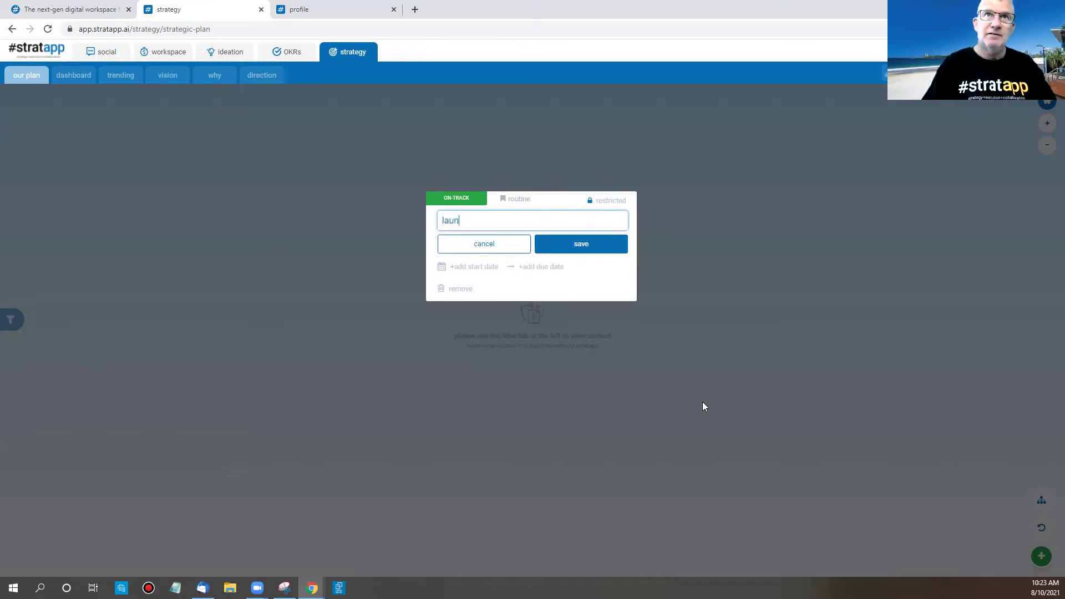
pyautogui.write('h a consum')
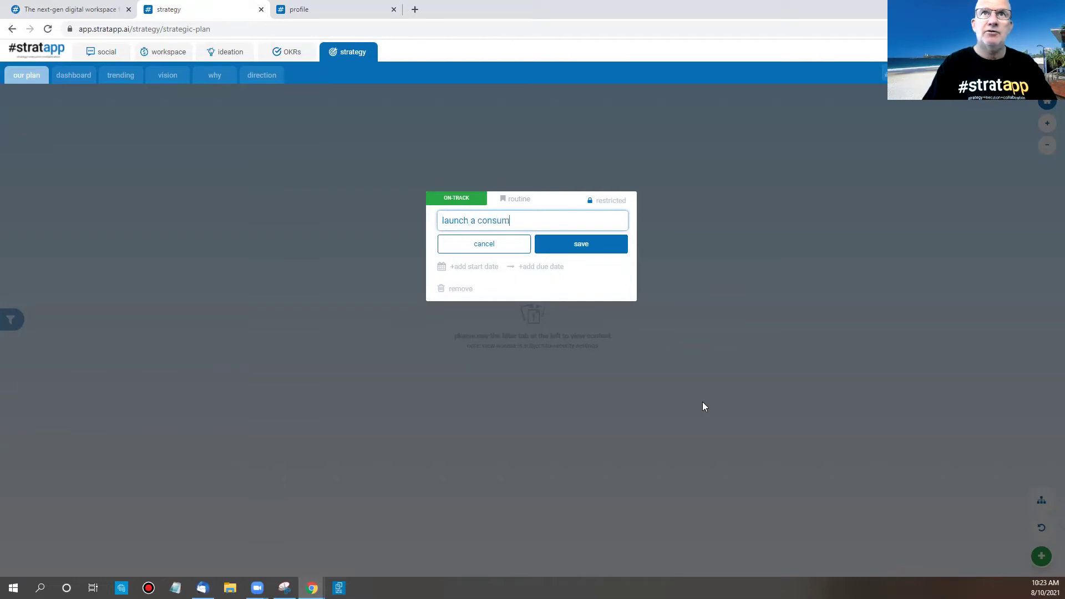
pyautogui.write('er sear')
pyautogui.write('ood ')
pyautogui.write('brand')
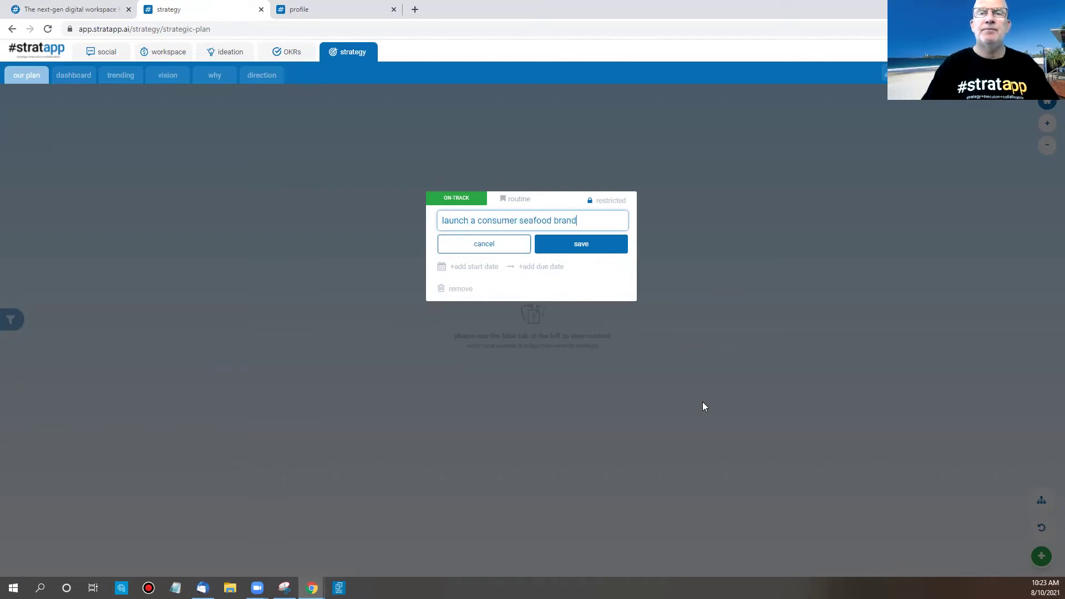
pyautogui.click(579, 245)
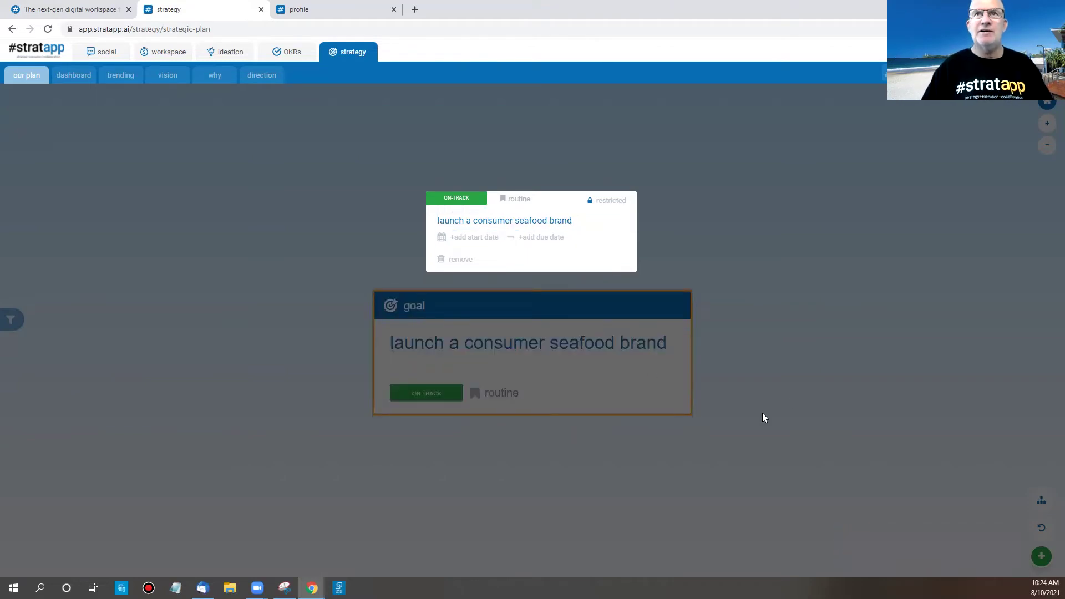
pyautogui.click(750, 462)
pyautogui.moveTo(750, 461); pyautogui.dragTo(722, 330)
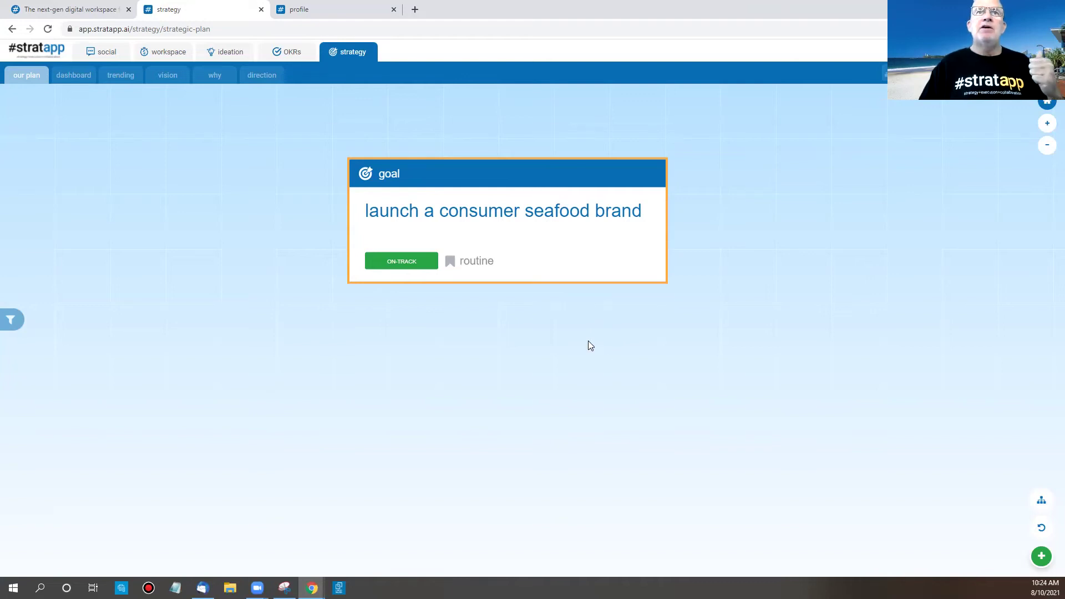
# Add a child element titled "build a seafood brand suitable for consumers" under the "launch a consumer seafood brand" goal and save it.
pyautogui.click(510, 234)
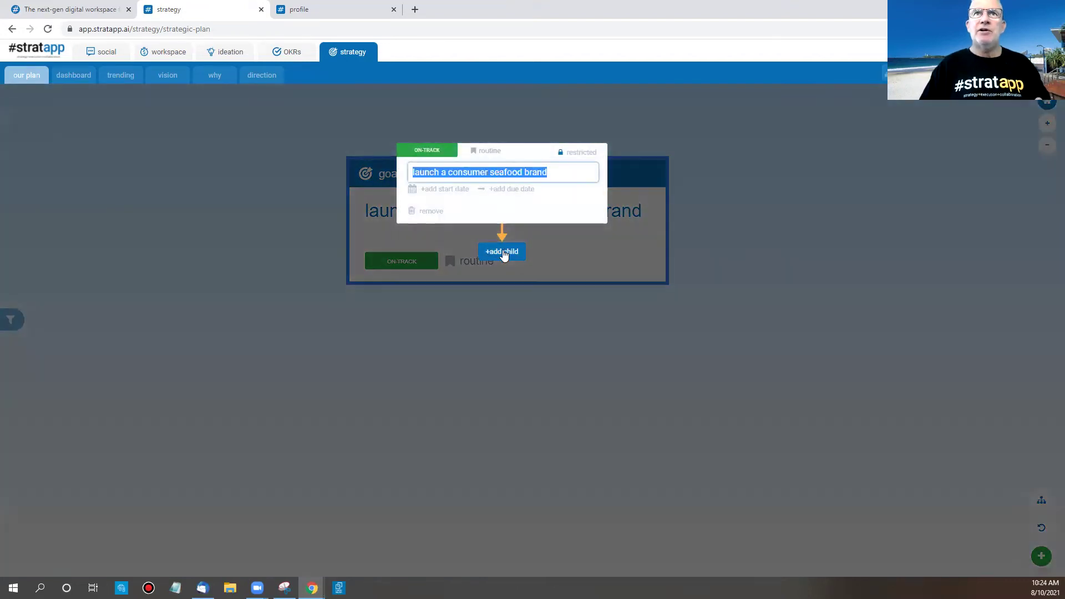
pyautogui.click(722, 311)
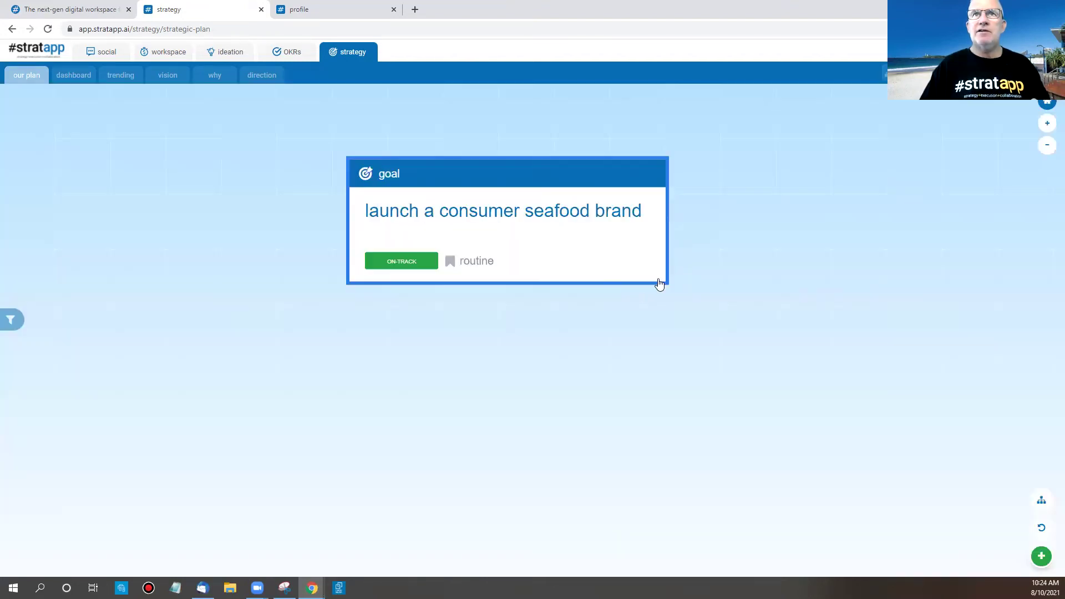
pyautogui.click(556, 240)
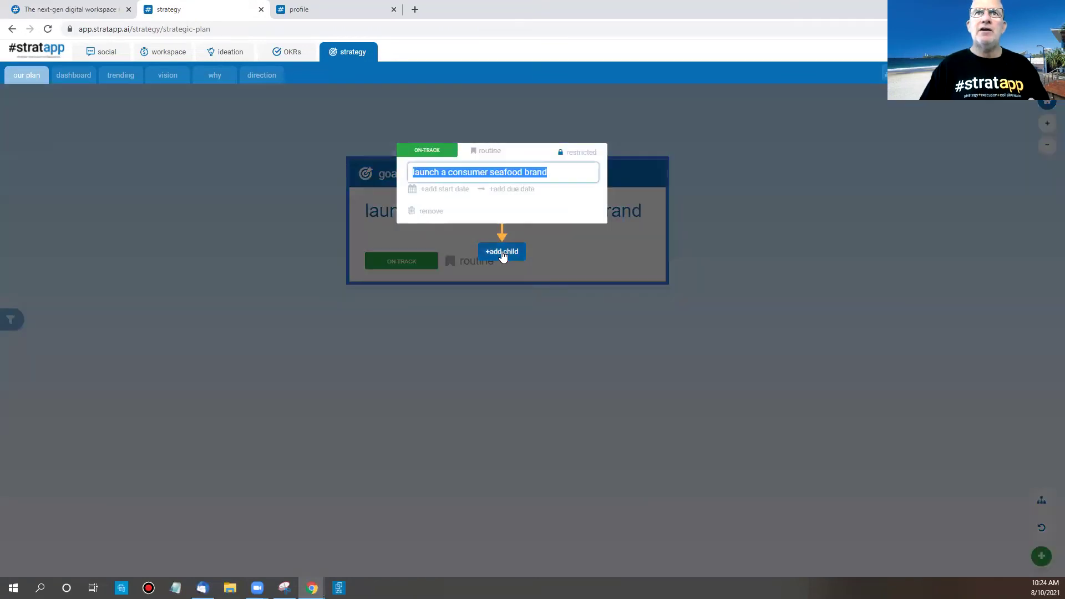
pyautogui.click(502, 254)
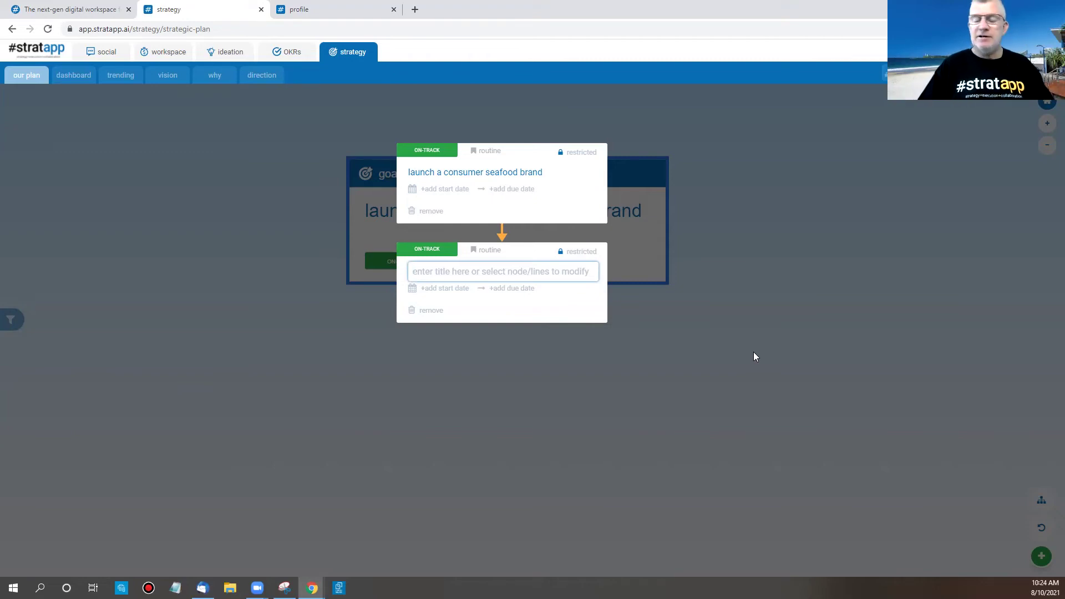
pyautogui.write('build')
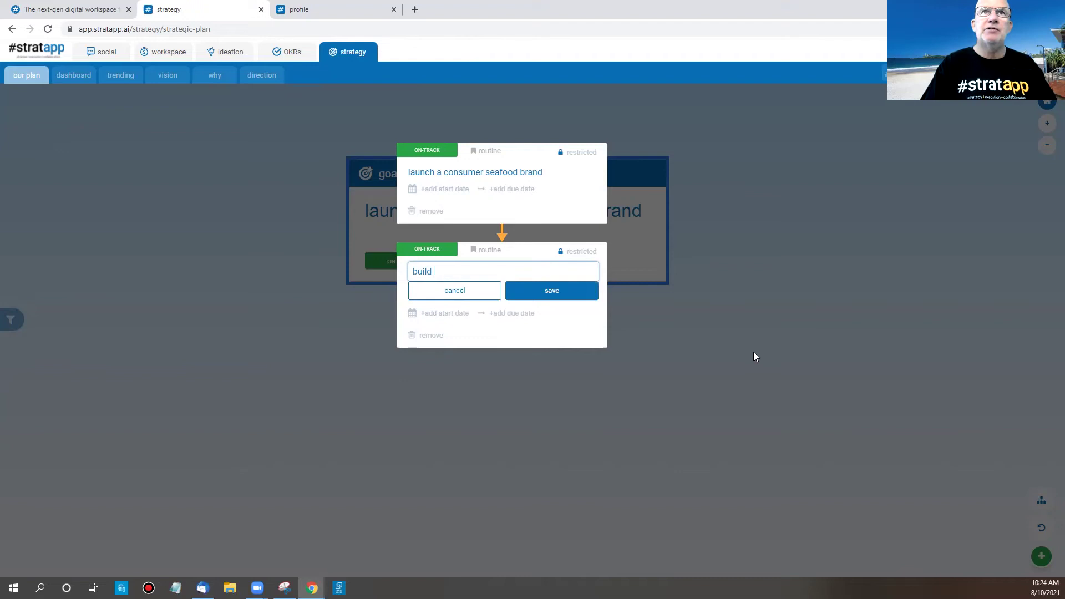
pyautogui.write(' a seaf')
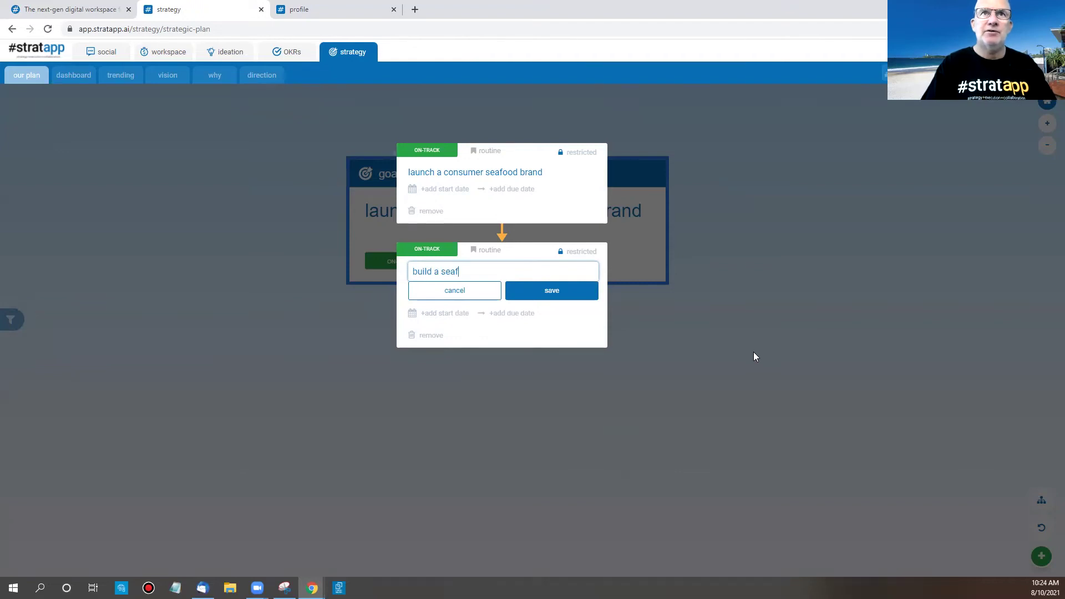
pyautogui.write('ood brand ')
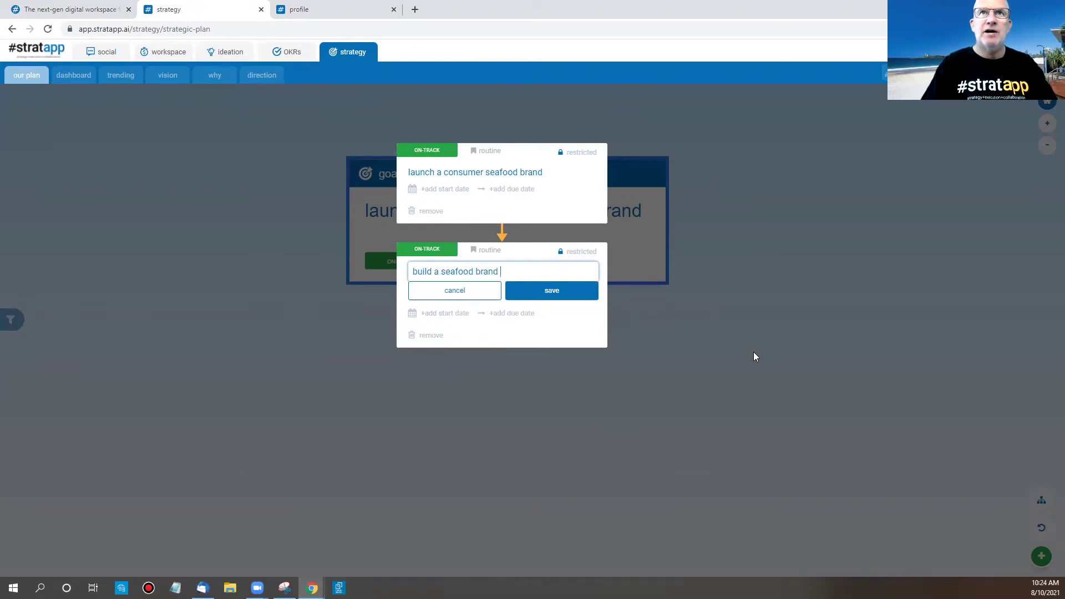
pyautogui.write('suitable for consumers')
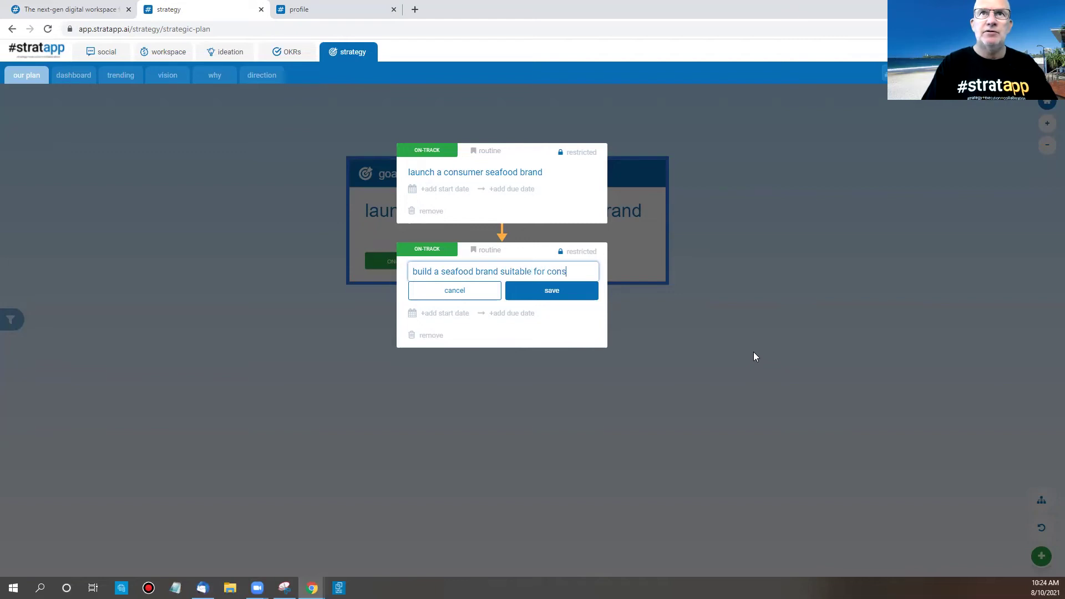
pyautogui.click(561, 293)
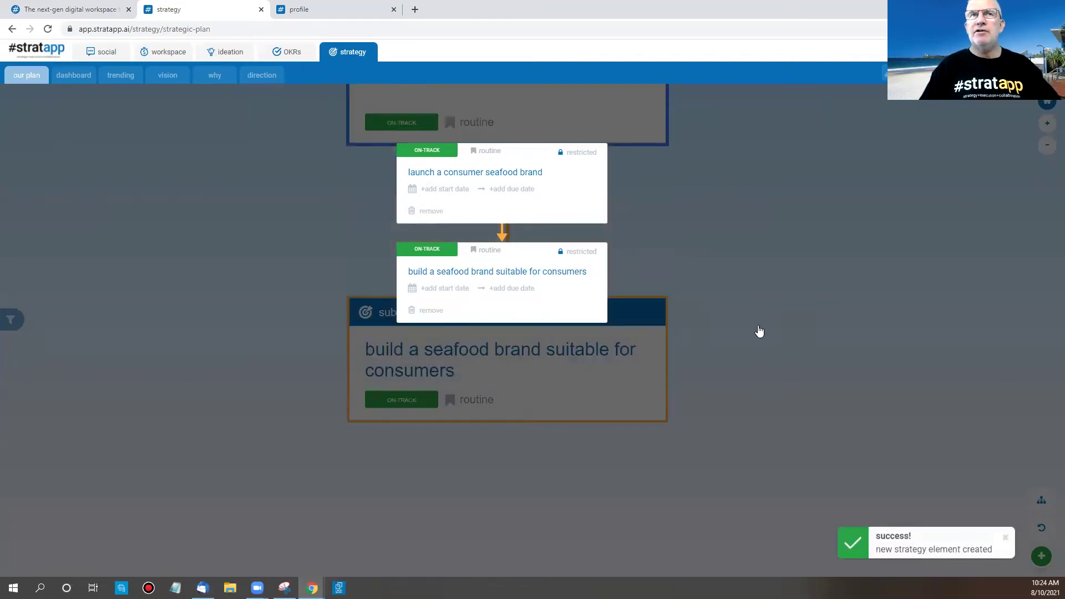
pyautogui.click(757, 331)
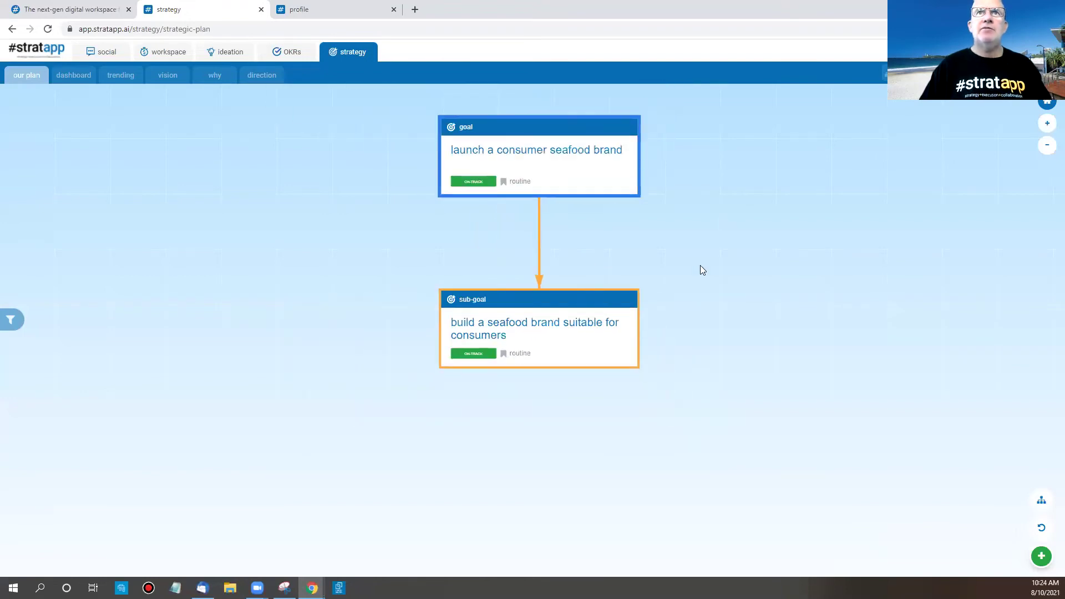
# Add a sub-goal titled "create the supply chain from processing to household" under the "launch a consumer seafood brand" goal and save it.
pyautogui.click(531, 252)
pyautogui.click(494, 250)
pyautogui.write('crea')
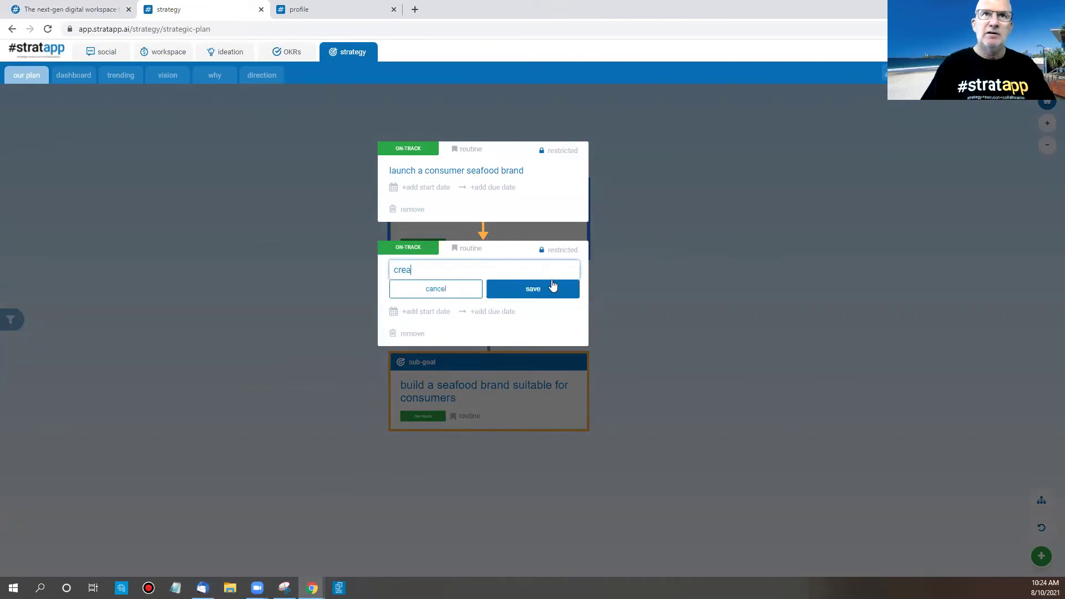
pyautogui.write('te the supply chai')
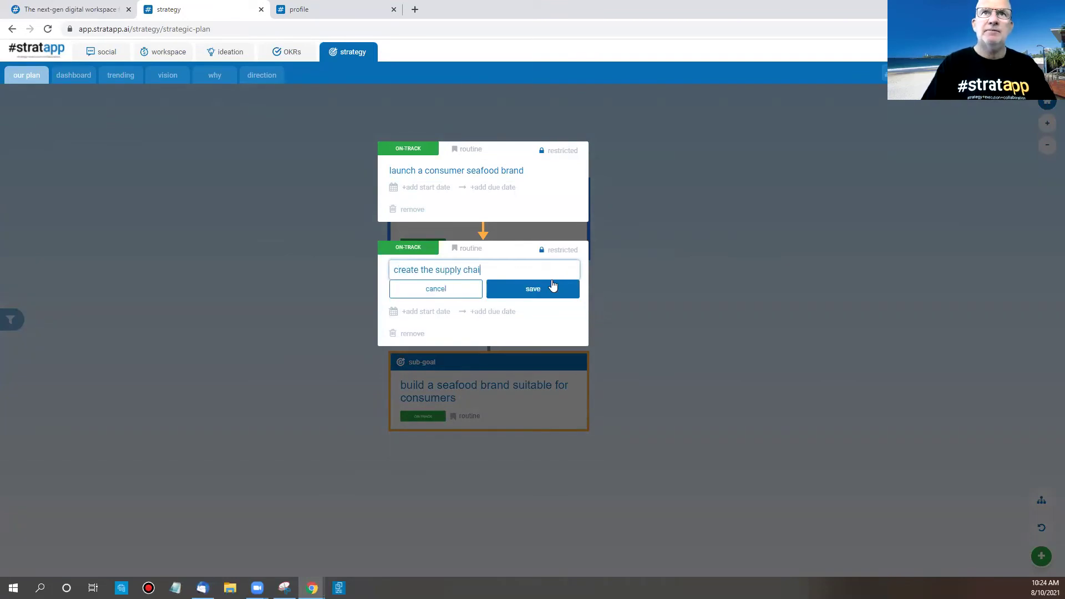
pyautogui.write('n fro')
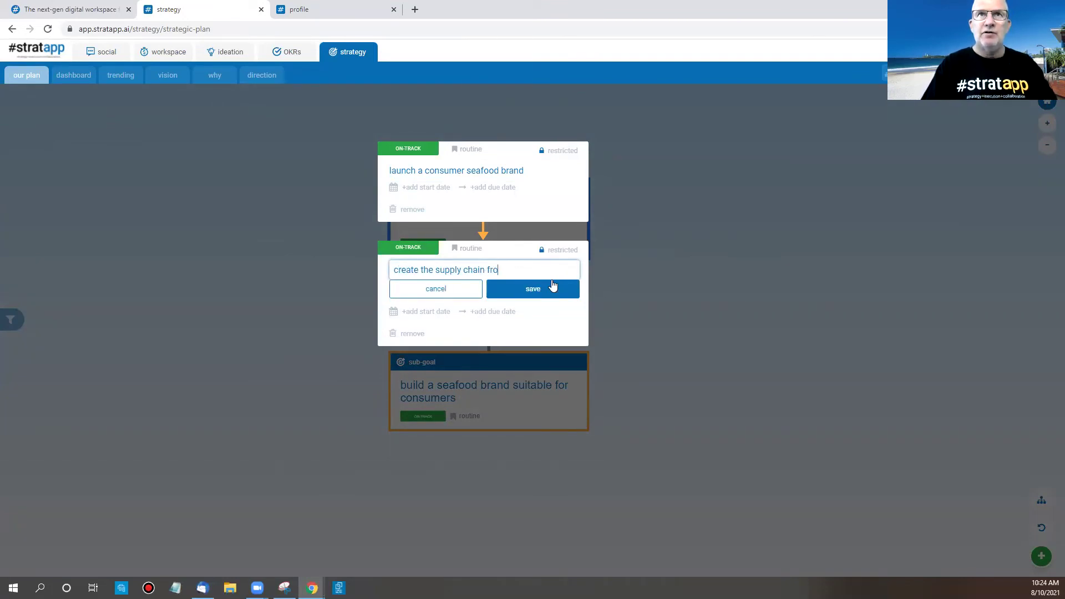
pyautogui.write('m processing to ')
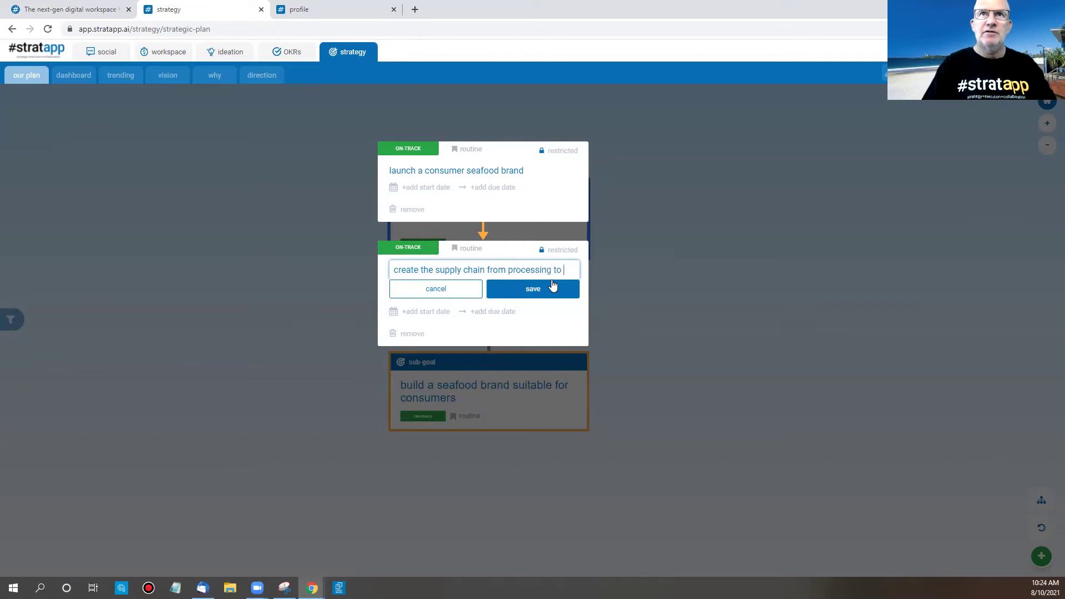
pyautogui.write('household')
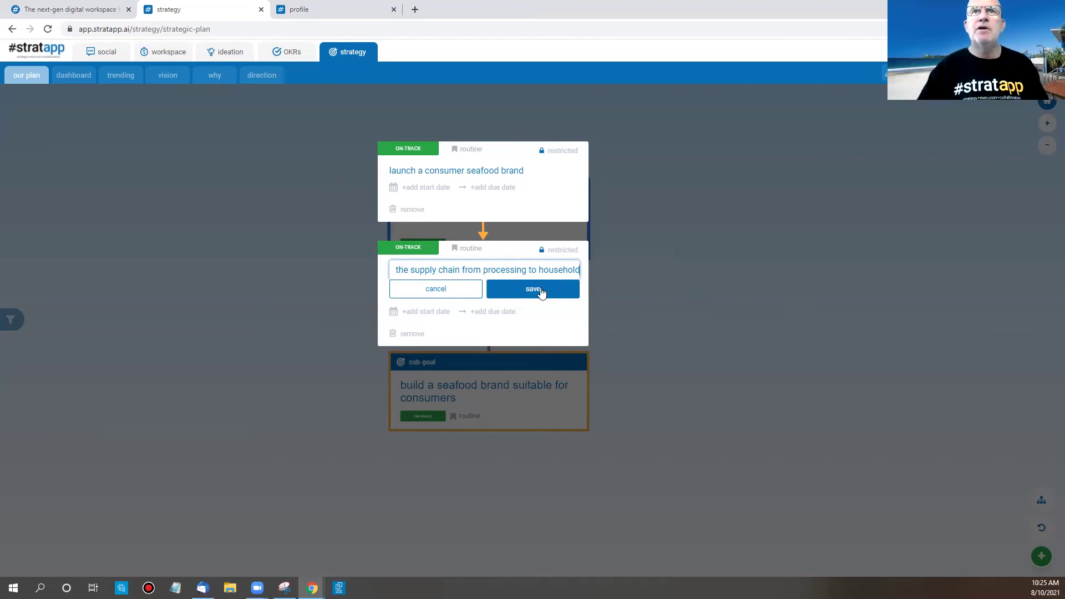
pyautogui.click(552, 287)
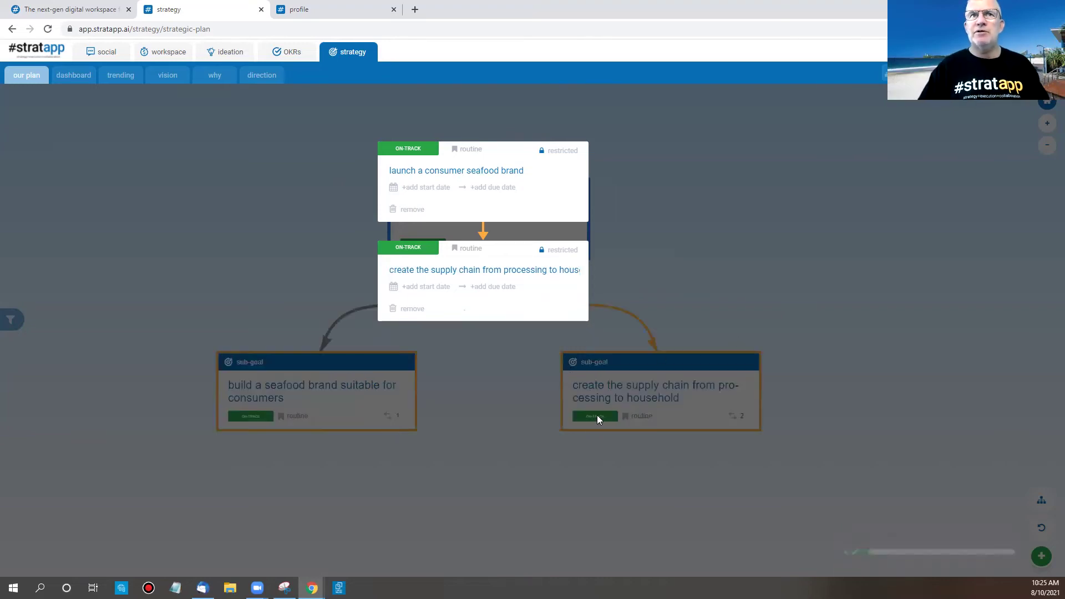
pyautogui.click(519, 452)
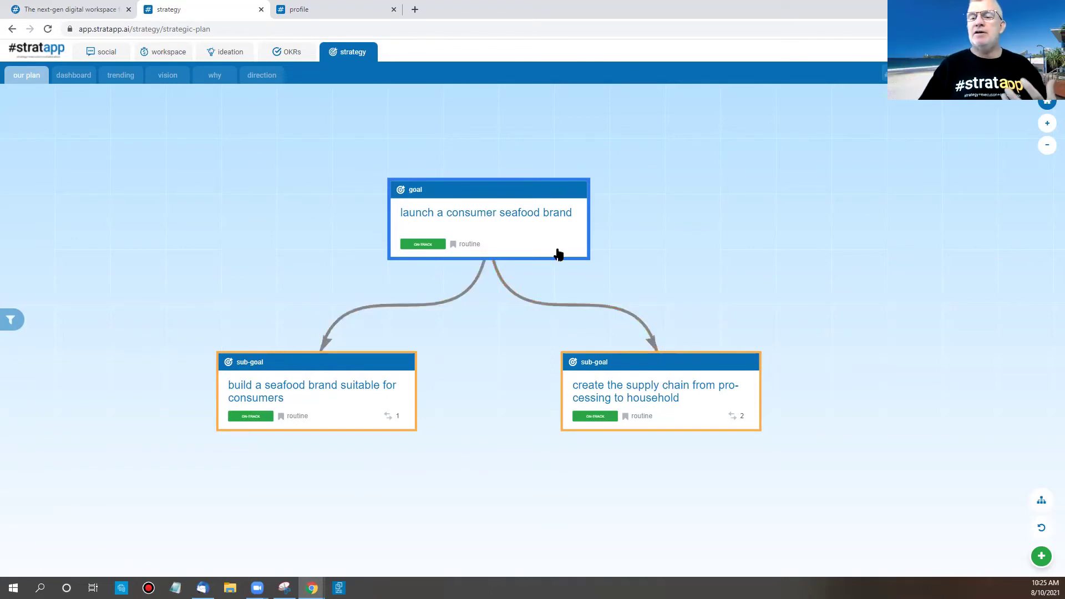
# Add a sub-goal titled "first validate the demand by product type, seasons & timing" under the "launch a consumer seafood brand" goal and save it.
pyautogui.click(521, 242)
pyautogui.click(488, 250)
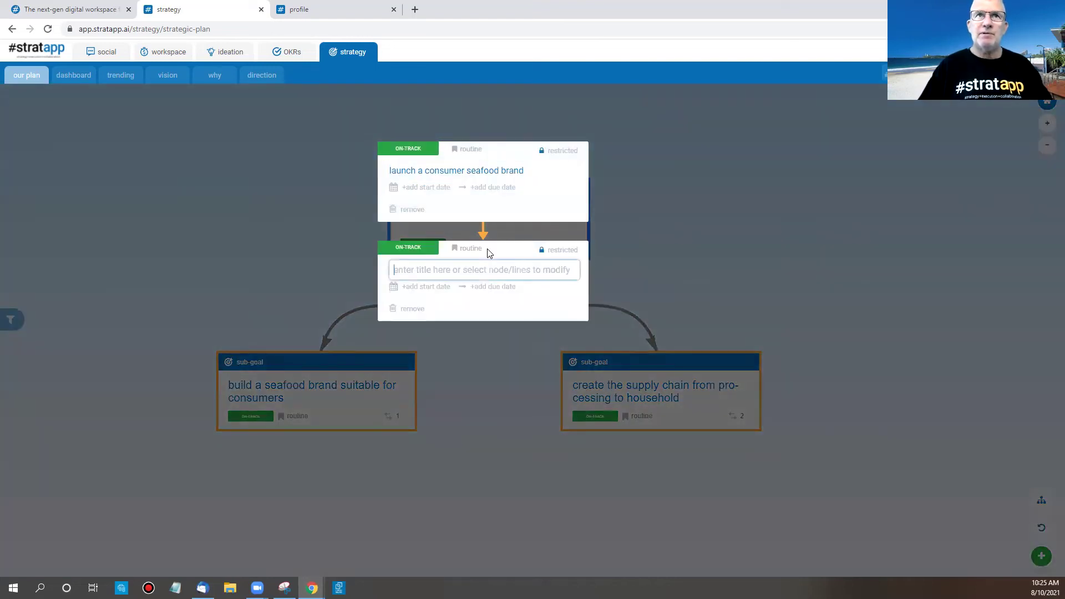
pyautogui.write('va')
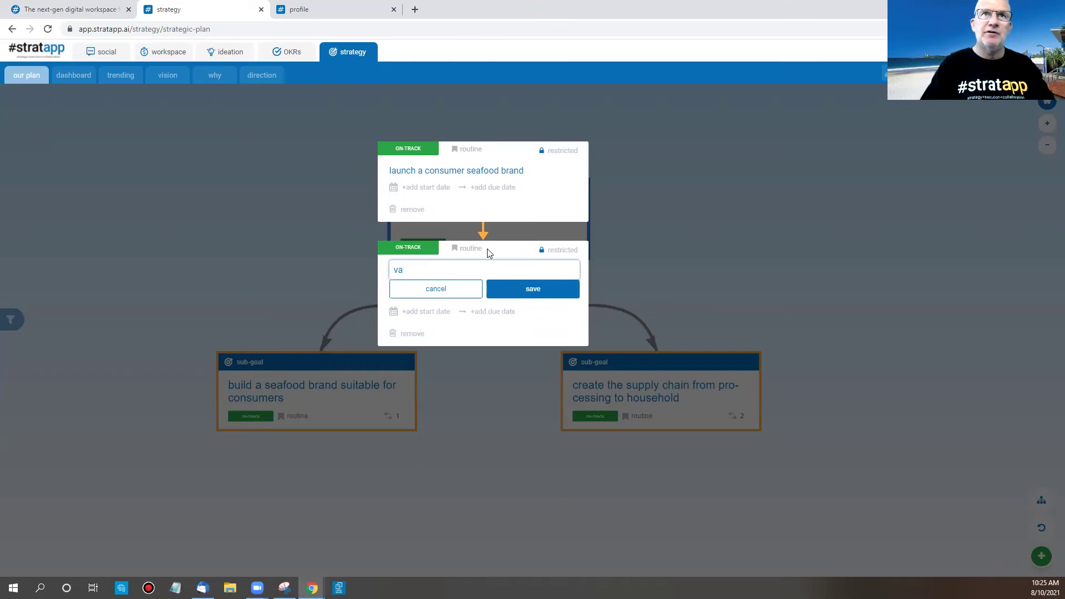
pyautogui.press('BackSpace')
pyautogui.press('BackSpace')
pyautogui.write('first valide')
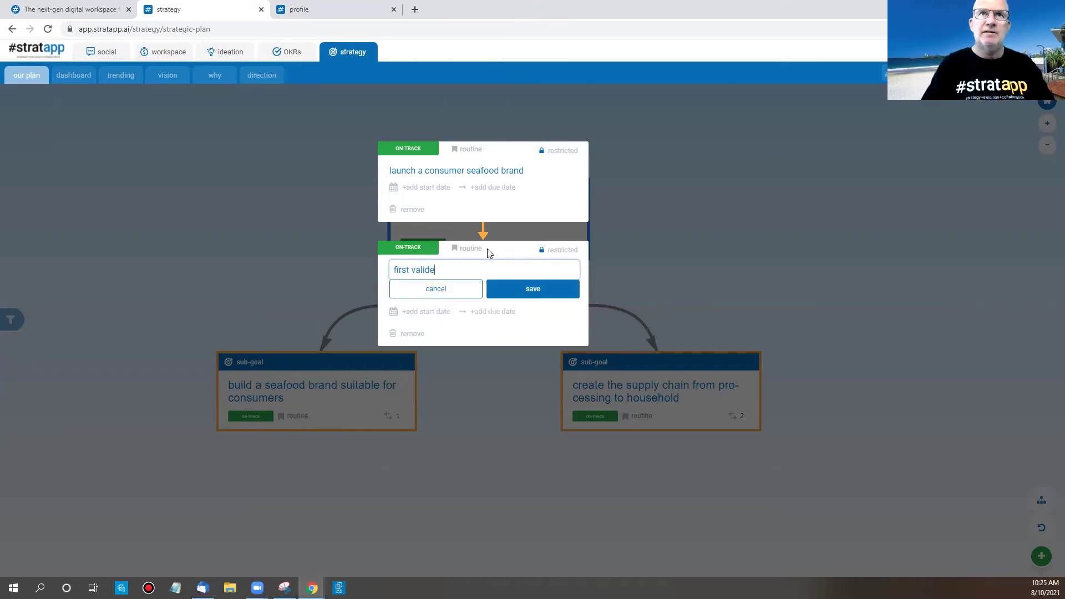
pyautogui.press('BackSpace')
pyautogui.write('ate the deam')
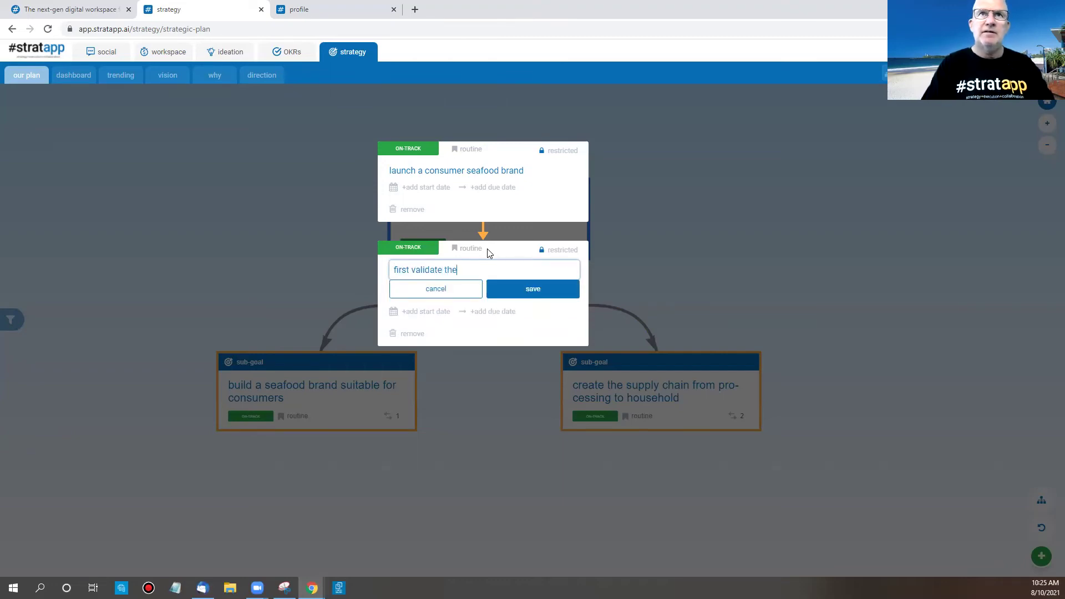
pyautogui.press('BackSpace')
pyautogui.press('BackSpace')
pyautogui.write('mand by product type')
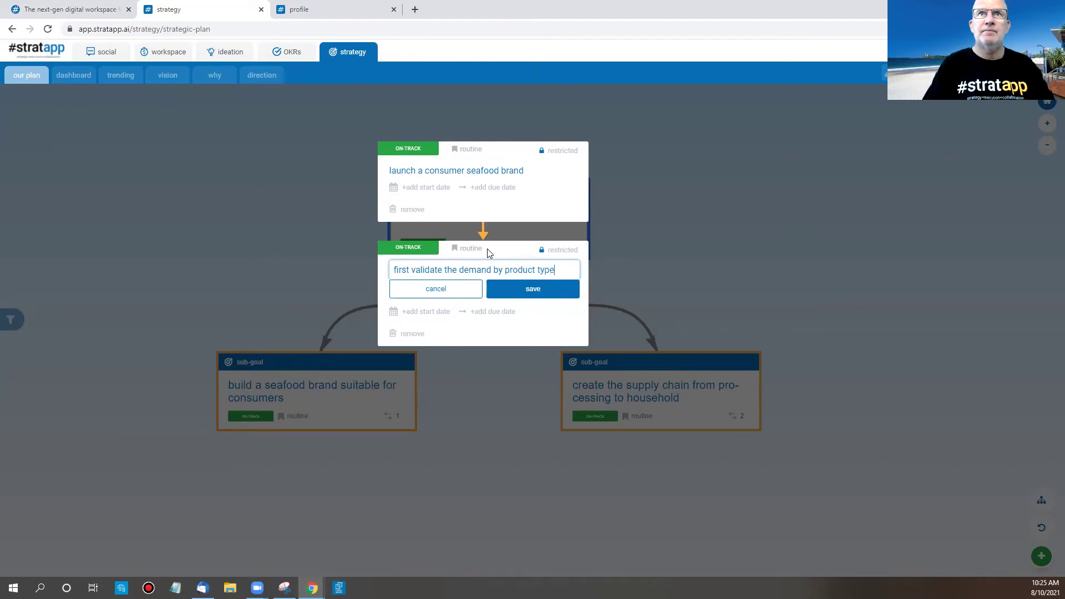
pyautogui.write(', sea')
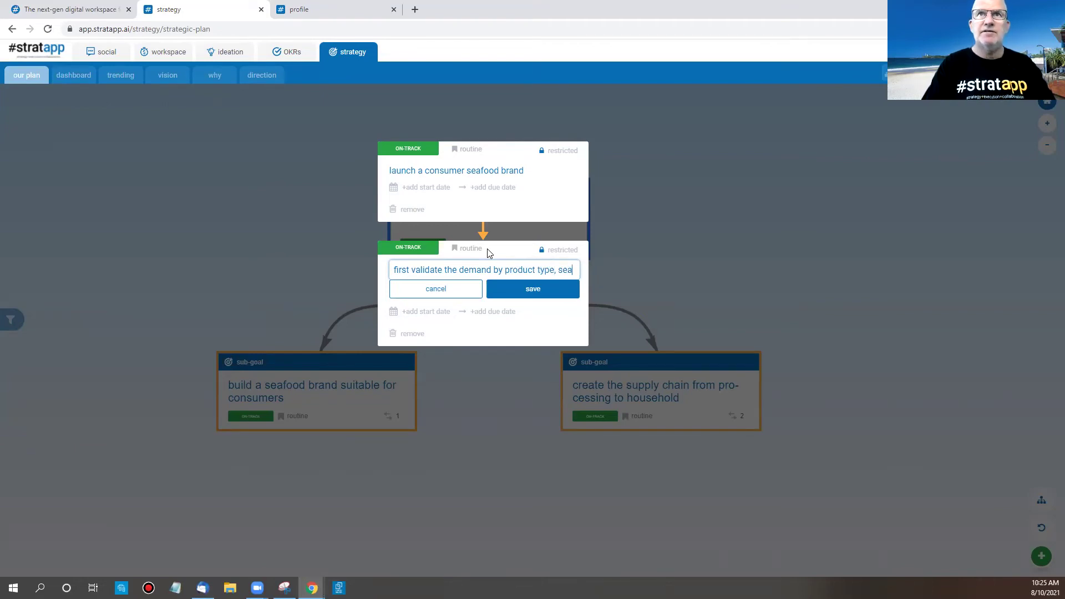
pyautogui.write('sons &')
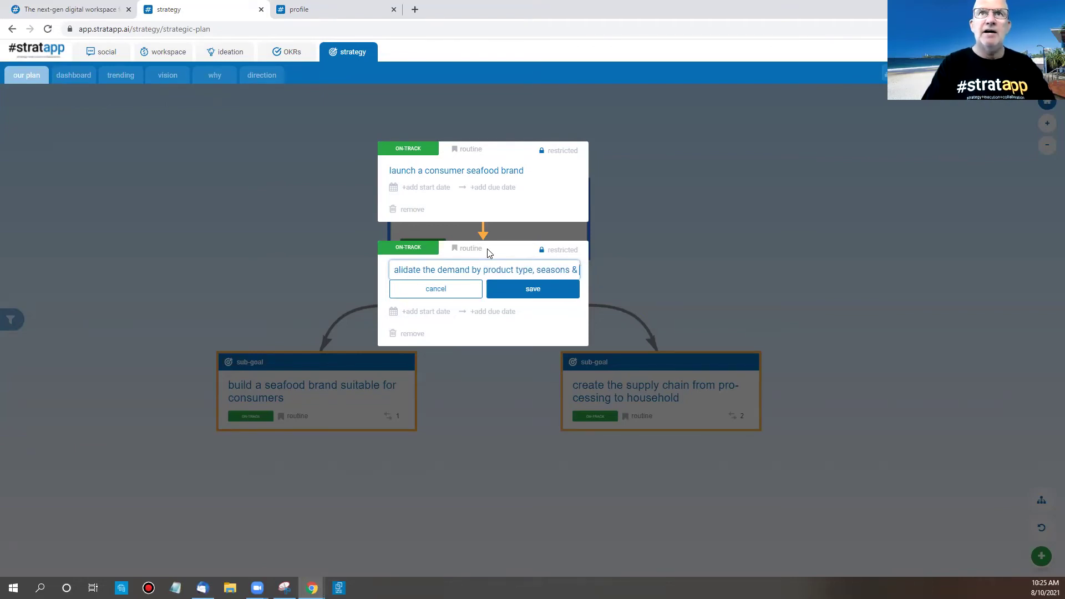
pyautogui.write(' timing')
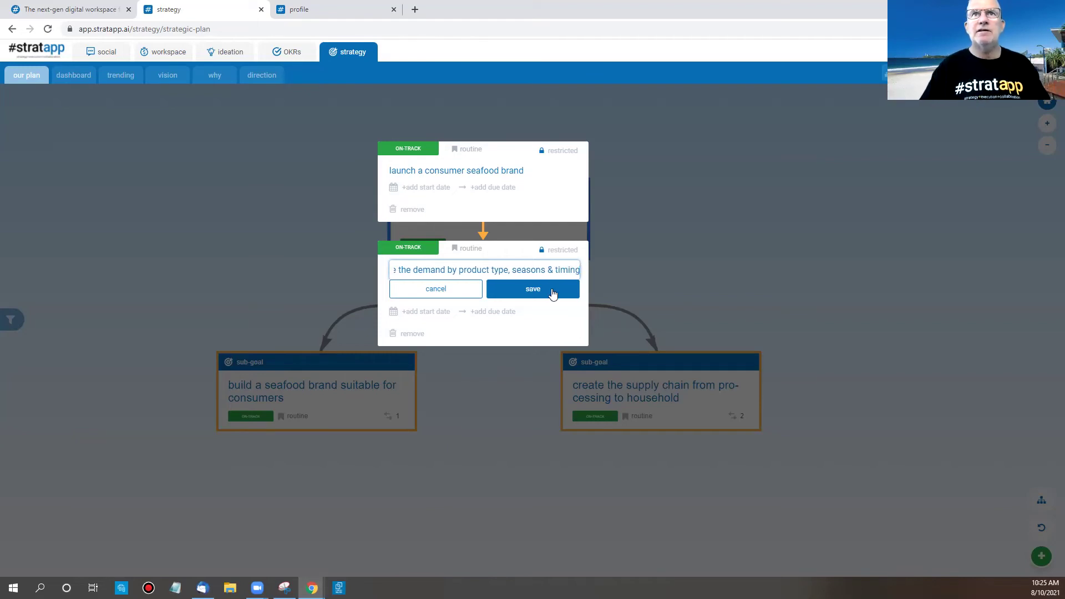
pyautogui.click(533, 289)
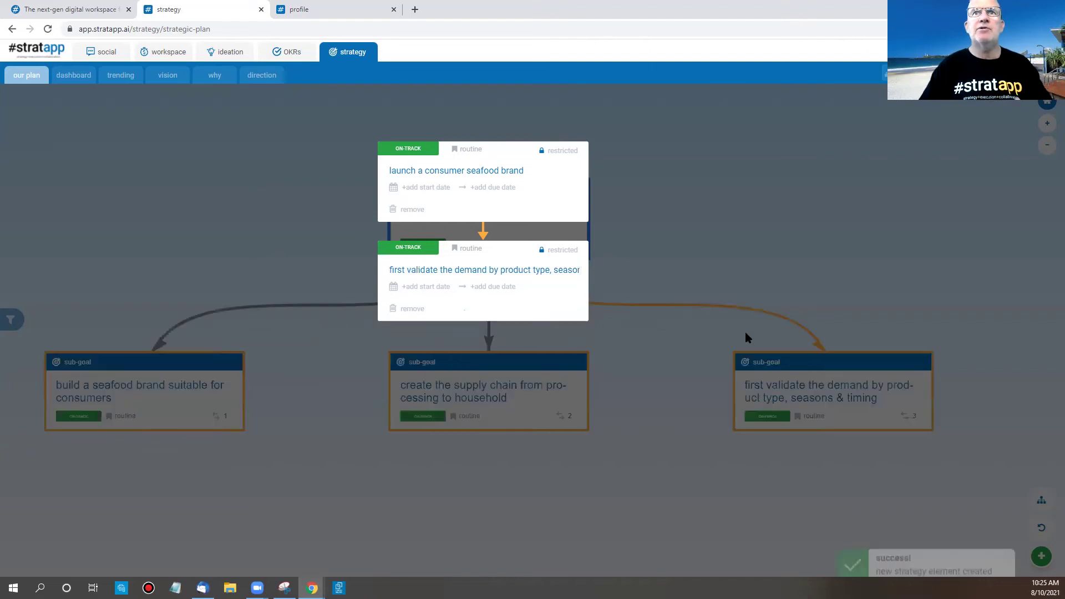
pyautogui.click(698, 485)
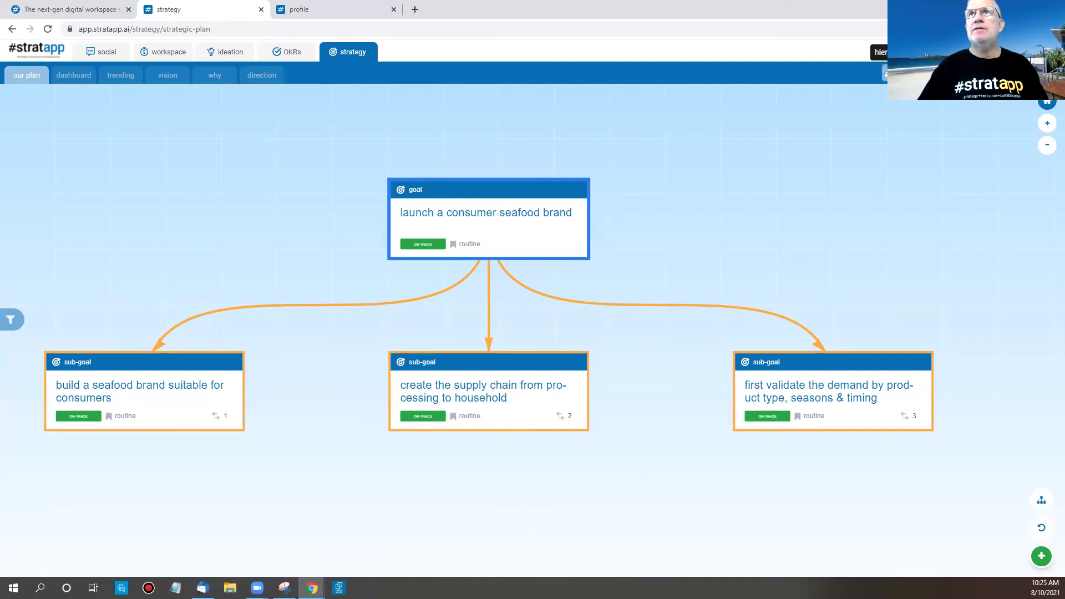
# Switch the strategic plan from its editable layout to the compact viewing layout of the main goal.
pyautogui.click(892, 73)
pyautogui.moveTo(832, 366); pyautogui.dragTo(803, 295)
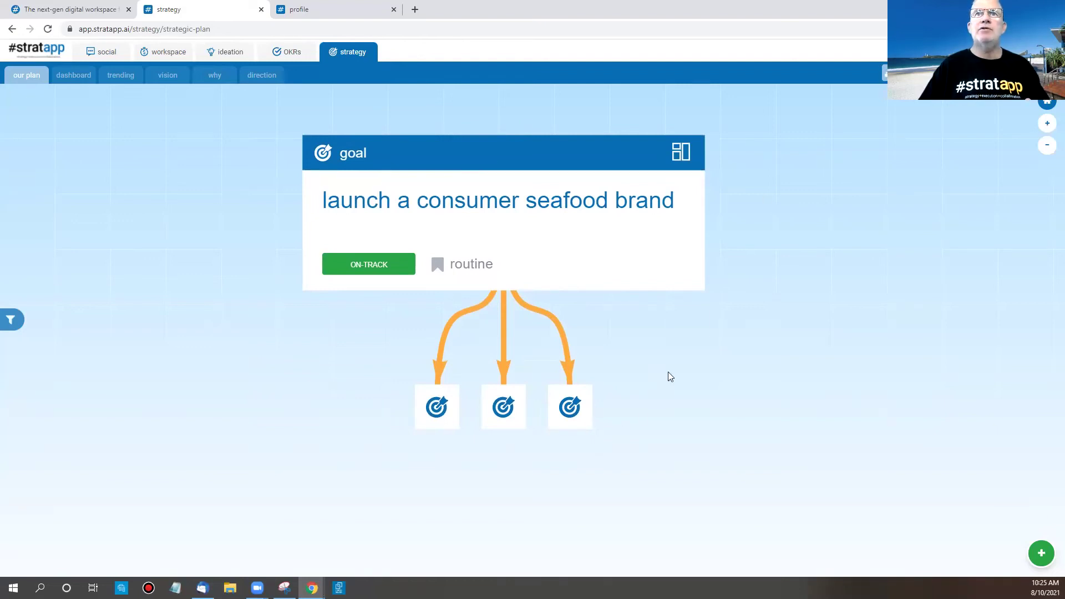
pyautogui.moveTo(668, 376); pyautogui.dragTo(671, 391)
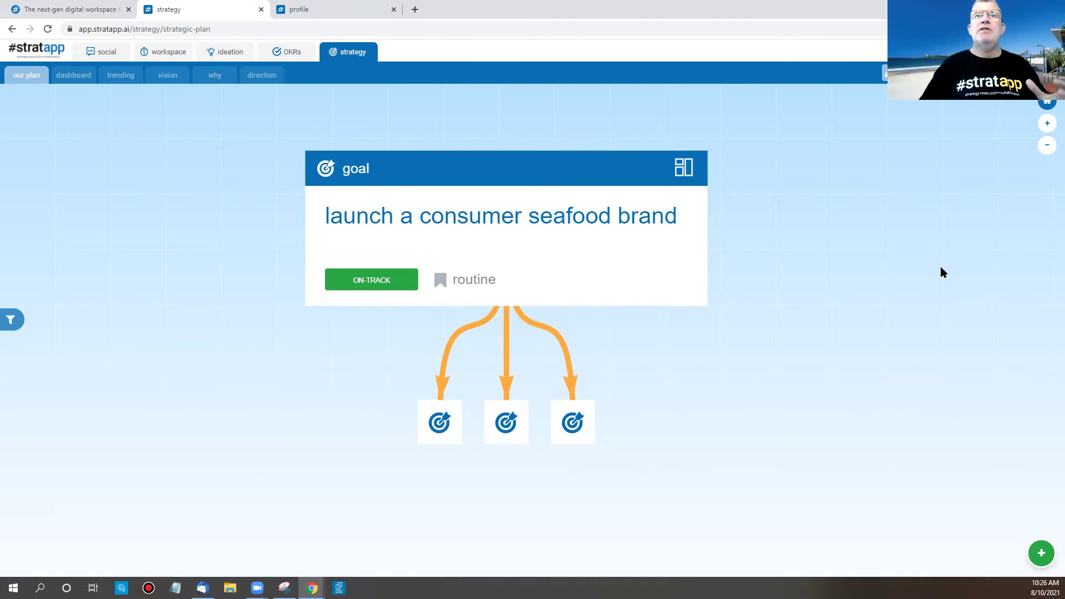
pyautogui.moveTo(434, 424)
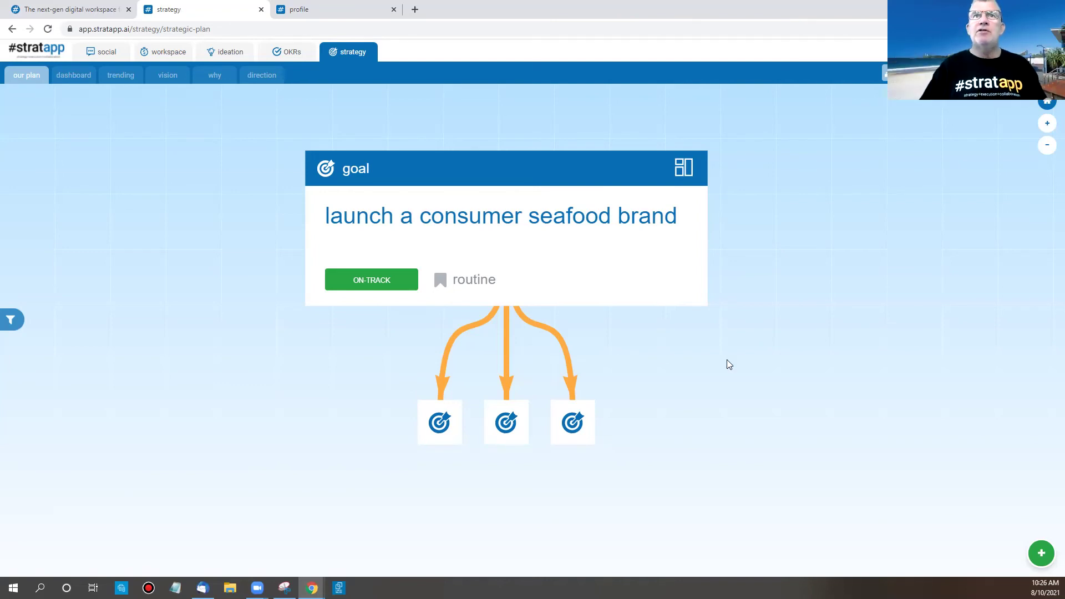
# Open the main goal's hierarchy, look over the detail window of "build a seafood brand suitable for consumers", and return to the plan.
pyautogui.click(554, 222)
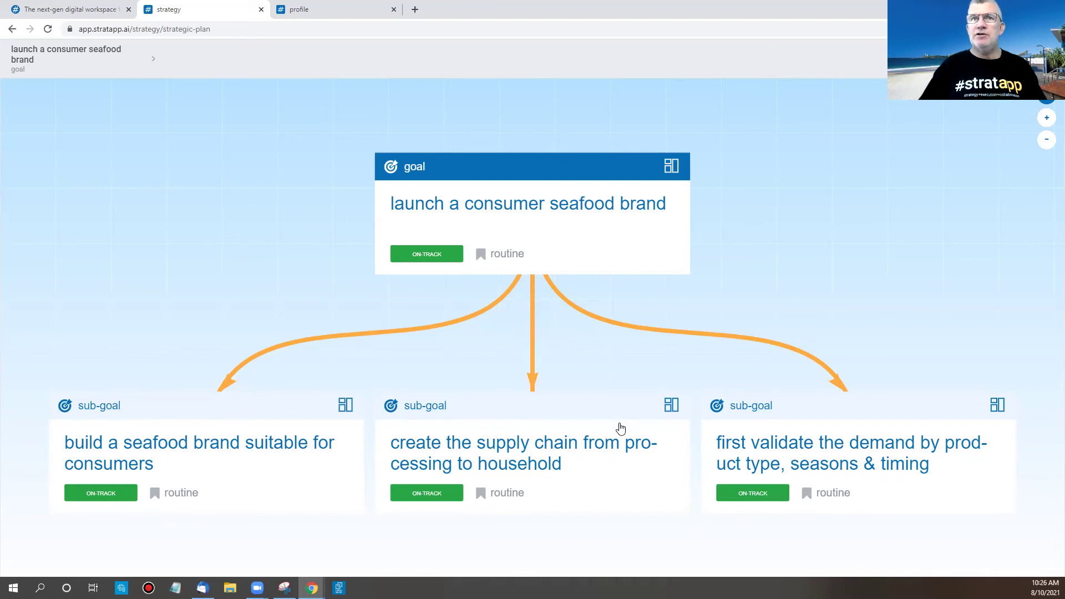
pyautogui.click(346, 406)
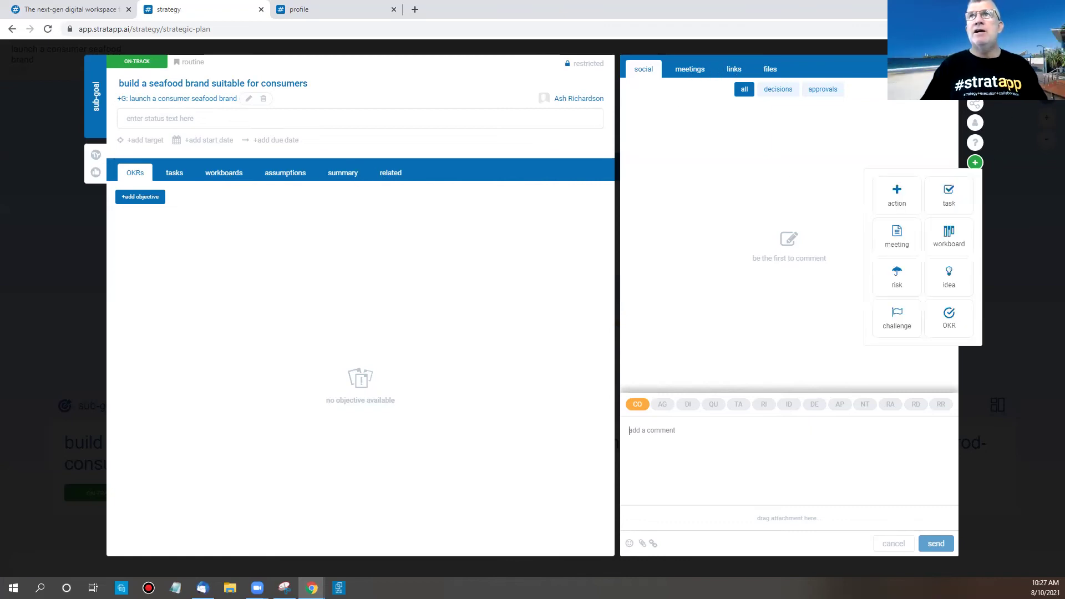
pyautogui.press('Escape')
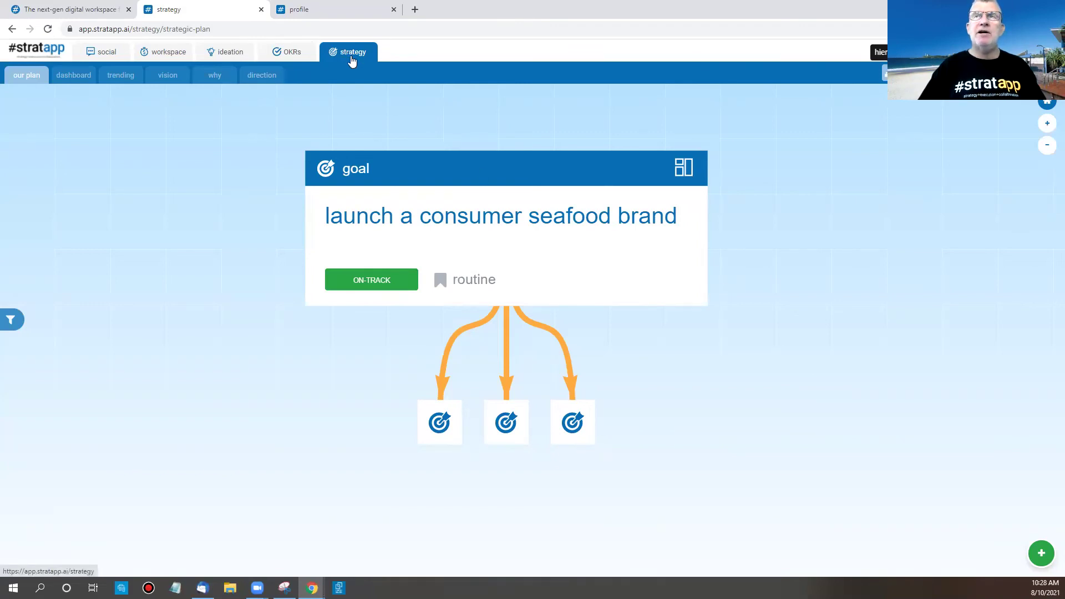
# Compare the plan's editable layout with its compact viewing layout by switching between them, ending in the compact one.
pyautogui.click(892, 73)
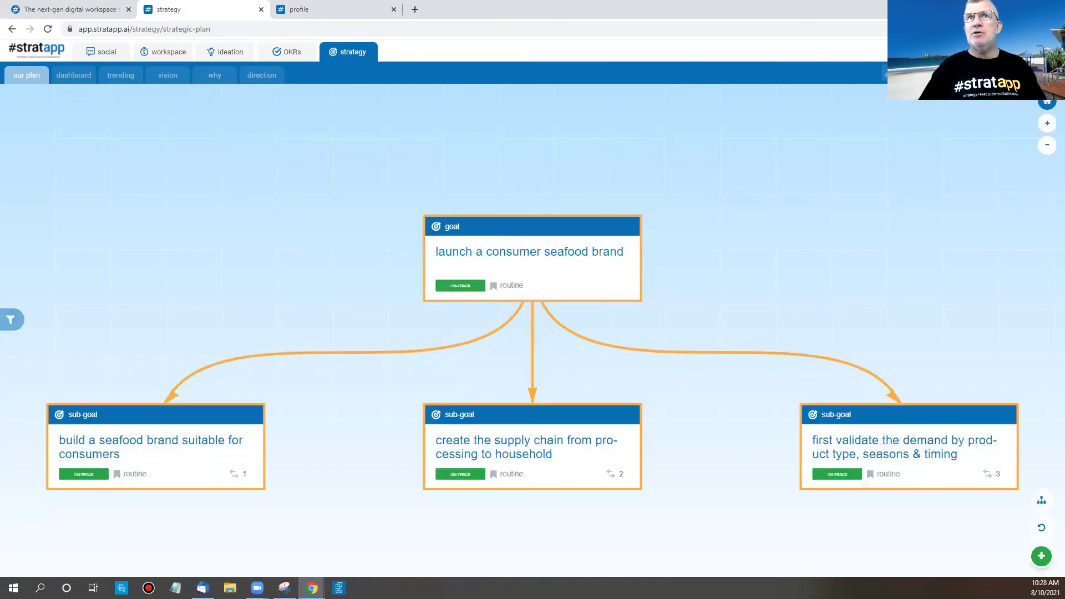
pyautogui.moveTo(744, 335); pyautogui.dragTo(725, 257)
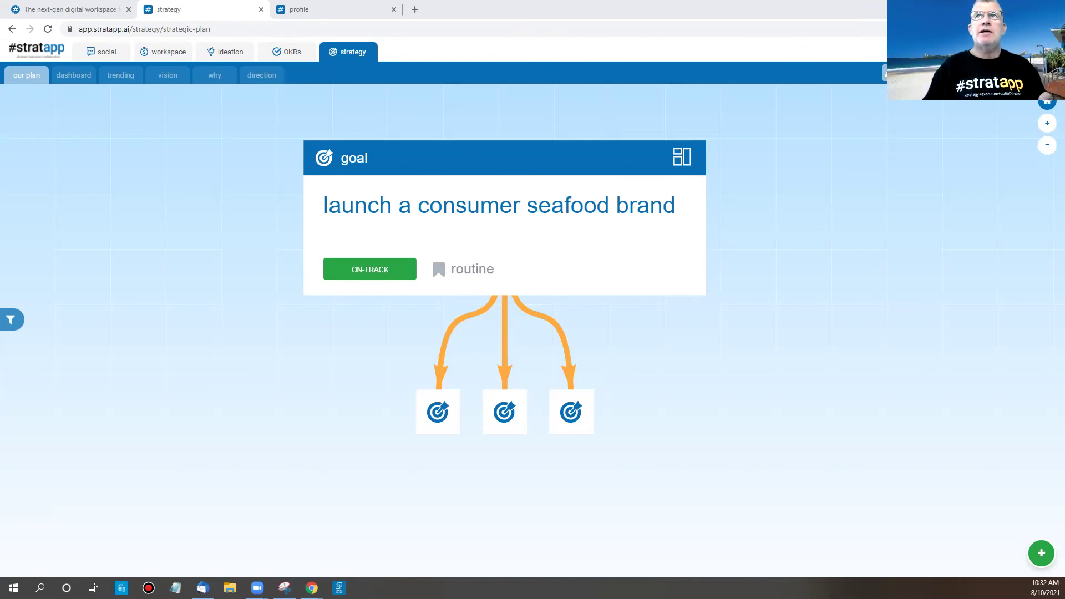
pyautogui.click(913, 73)
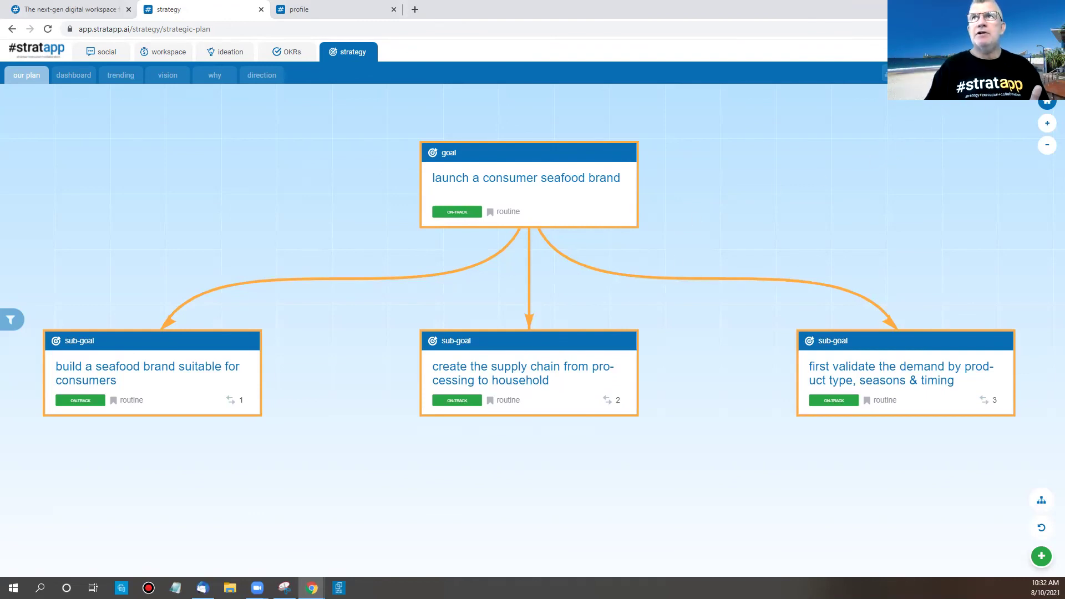
pyautogui.click(885, 79)
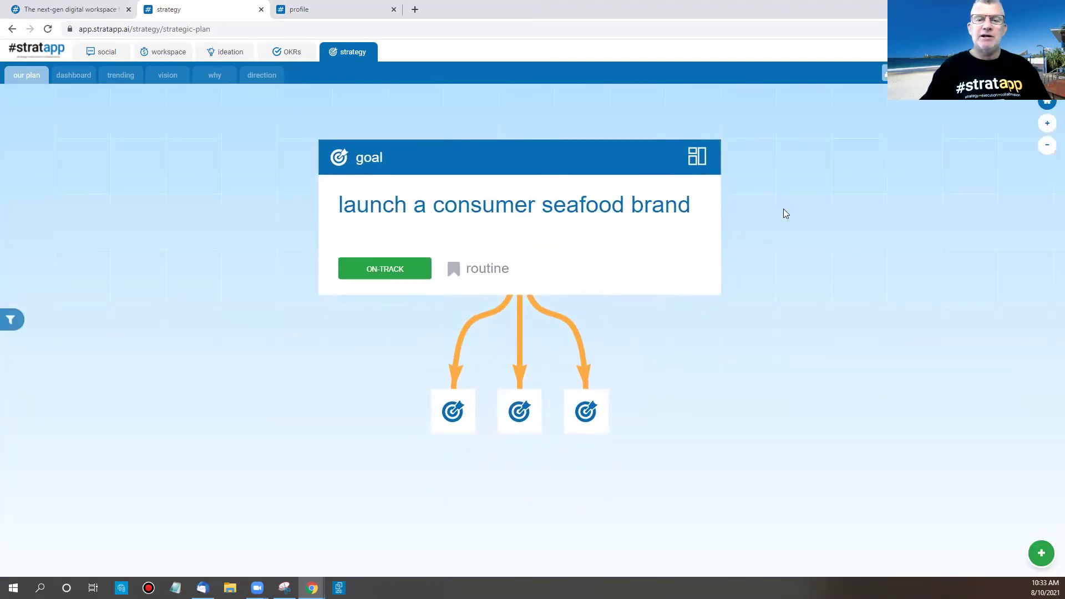